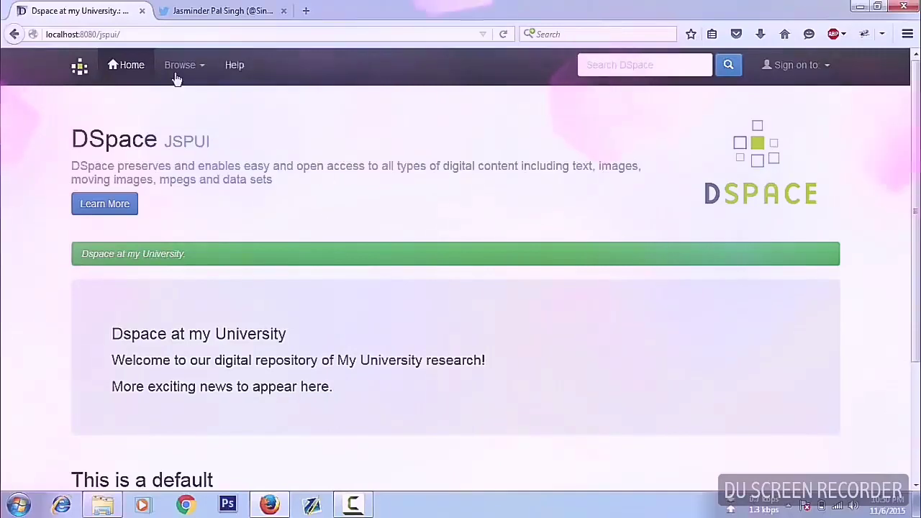
# Change jspui to xmlui in the address to load localhost:8080/xmlui.
pyautogui.doubleClick(110, 34)
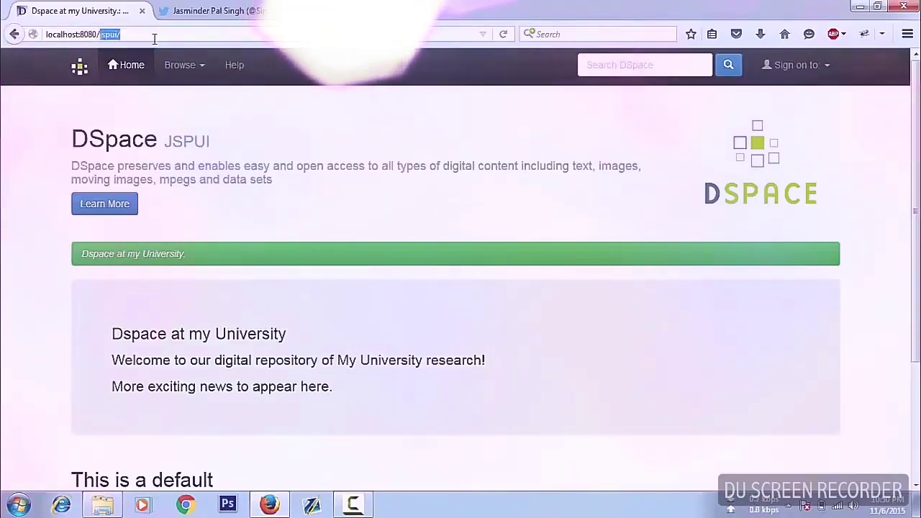
pyautogui.press('BackSpace')
pyautogui.press('BackSpace')
pyautogui.press('BackSpace')
pyautogui.write('xmlui')
pyautogui.press('Return')
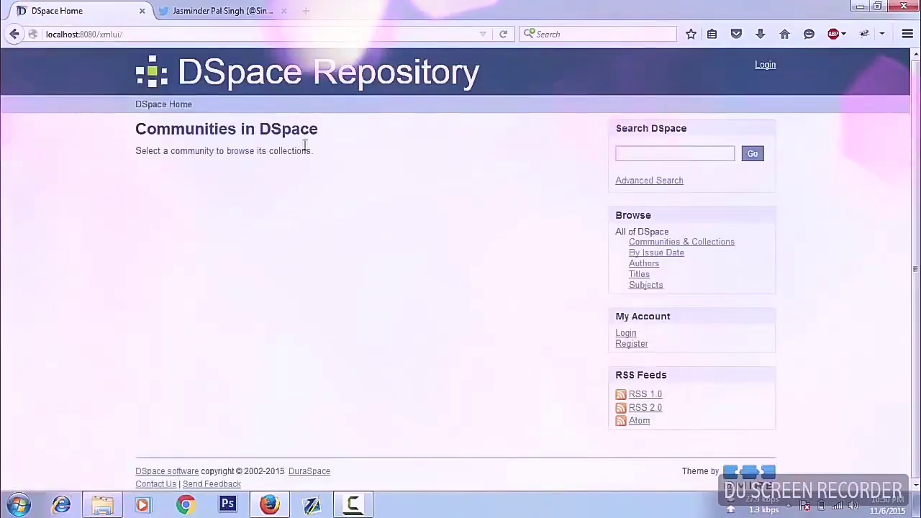
# Go back to localhost:8080/jspui and review the 'Dspace at my University' heading and news text.
pyautogui.click(14, 34)
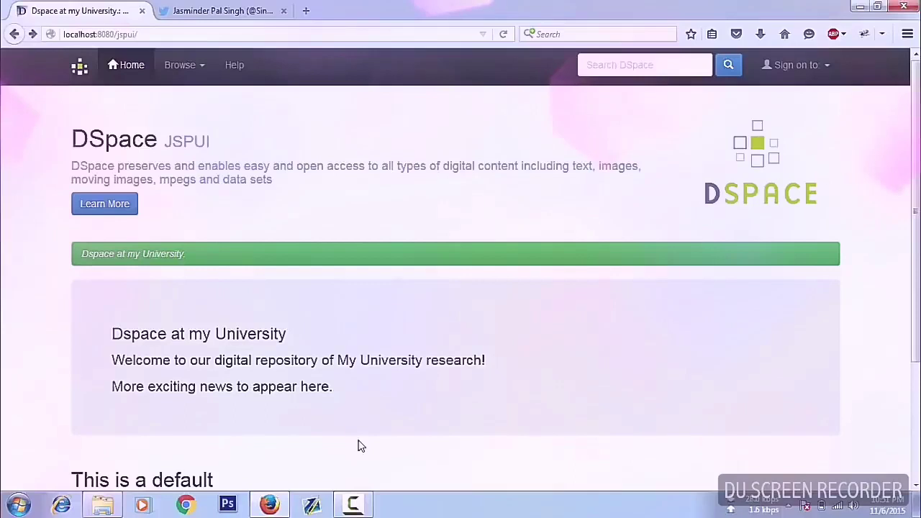
pyautogui.moveTo(334, 387); pyautogui.dragTo(132, 387)
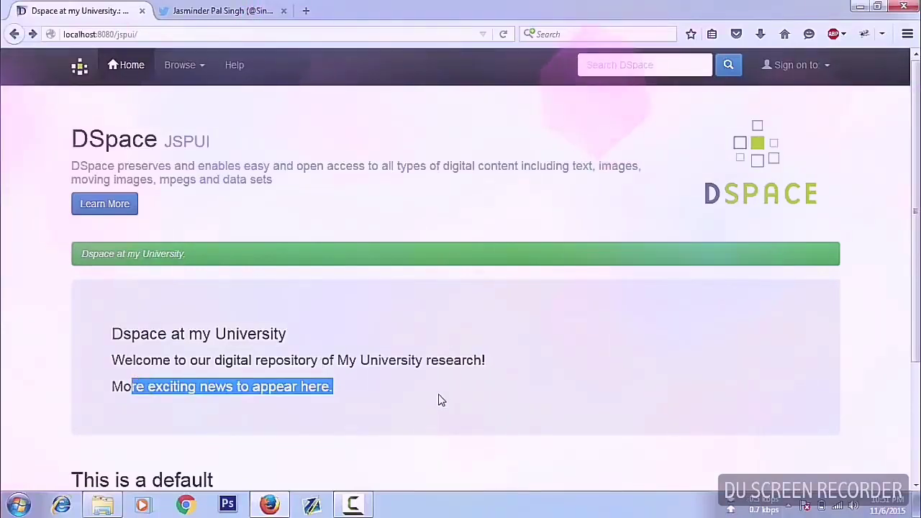
pyautogui.click(360, 270)
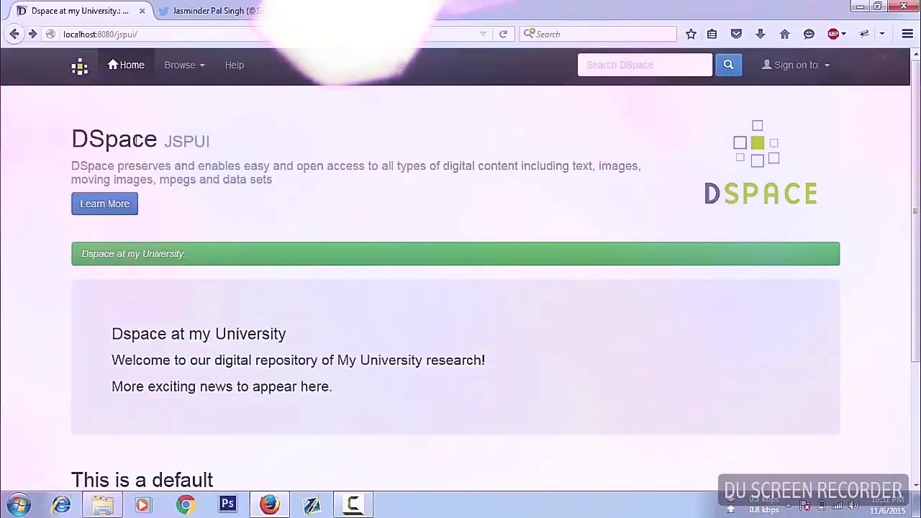
pyautogui.doubleClick(106, 141)
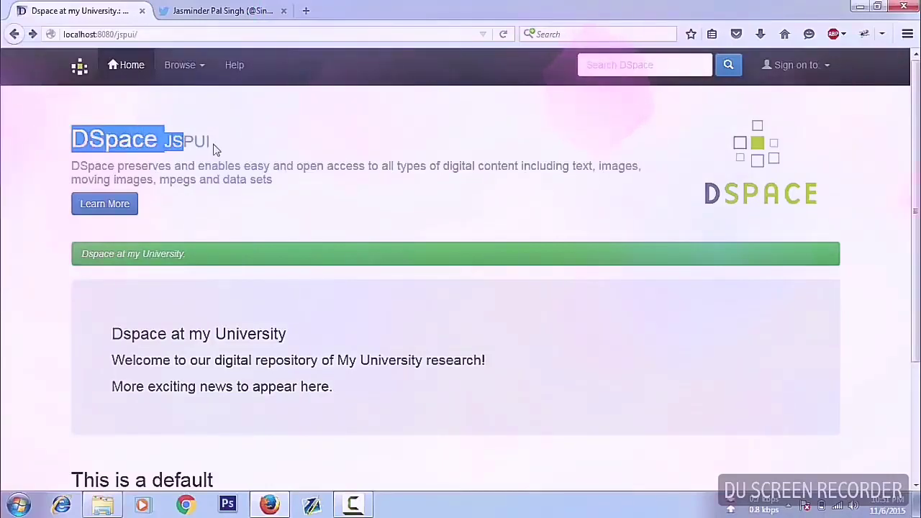
pyautogui.click(214, 149)
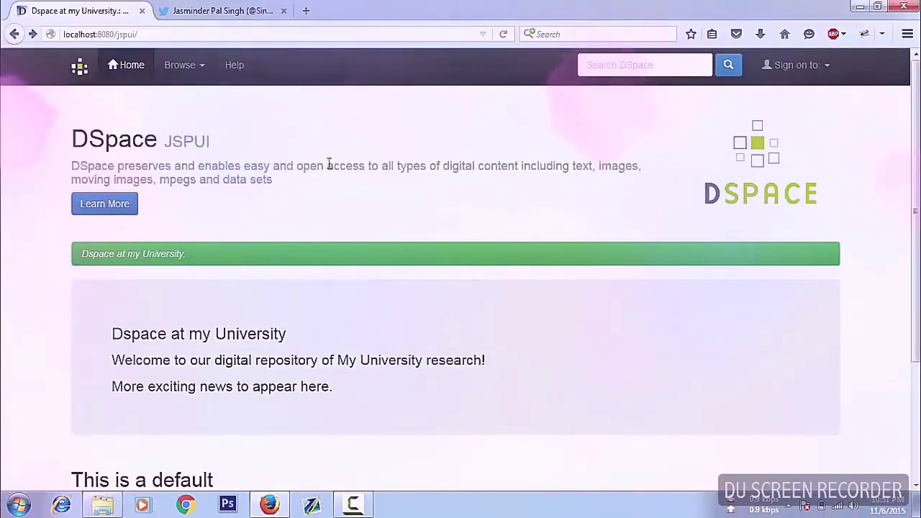
pyautogui.scroll(-3, 325, 167)
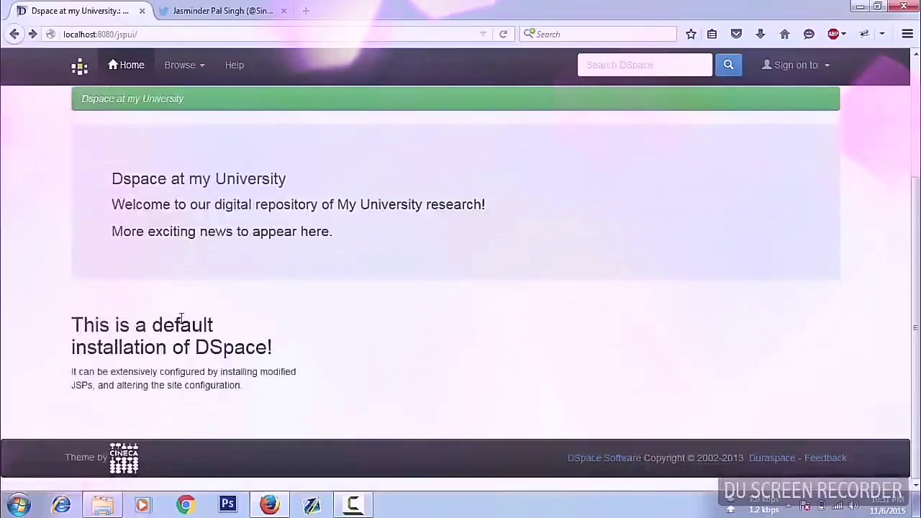
pyautogui.scroll(3, 182, 319)
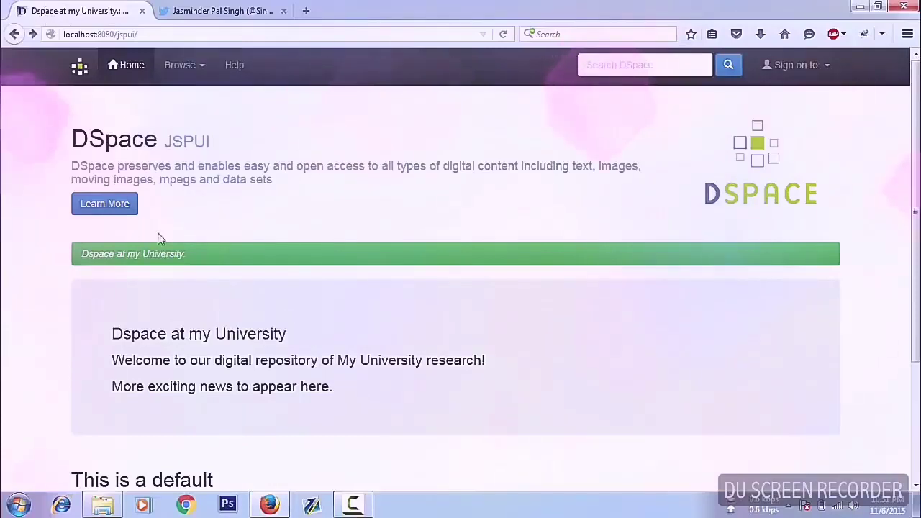
# Browse to C:\dspace\config and open dspace.cfg with Notepad++.
pyautogui.tripleClick(184, 252)
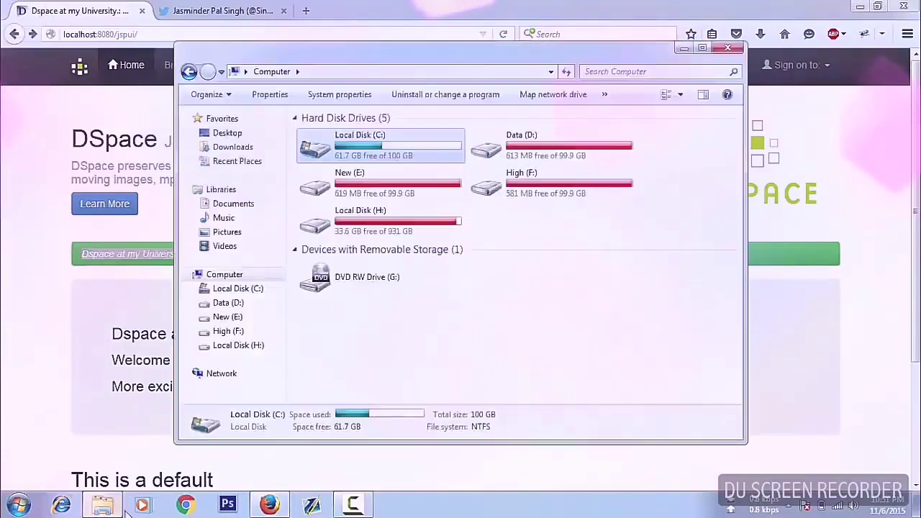
pyautogui.hotkey('alt', 'Tab')
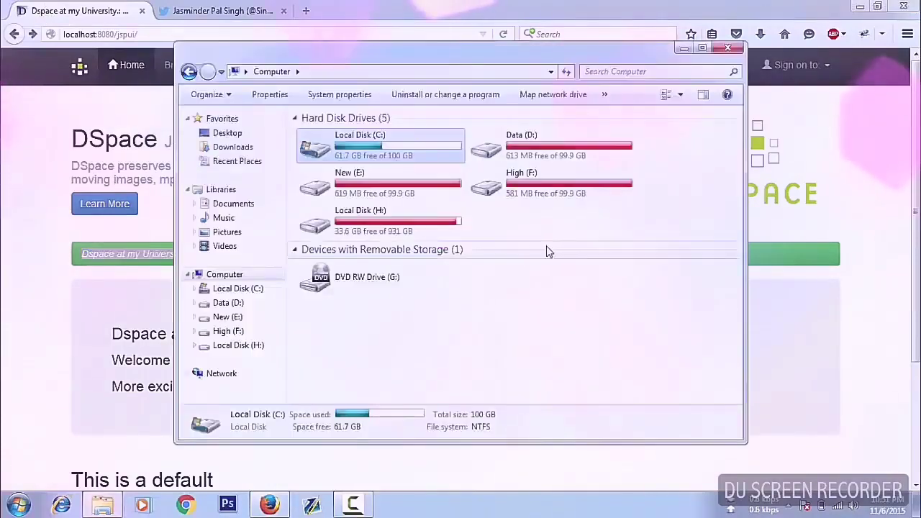
pyautogui.doubleClick(381, 154)
pyautogui.doubleClick(350, 187)
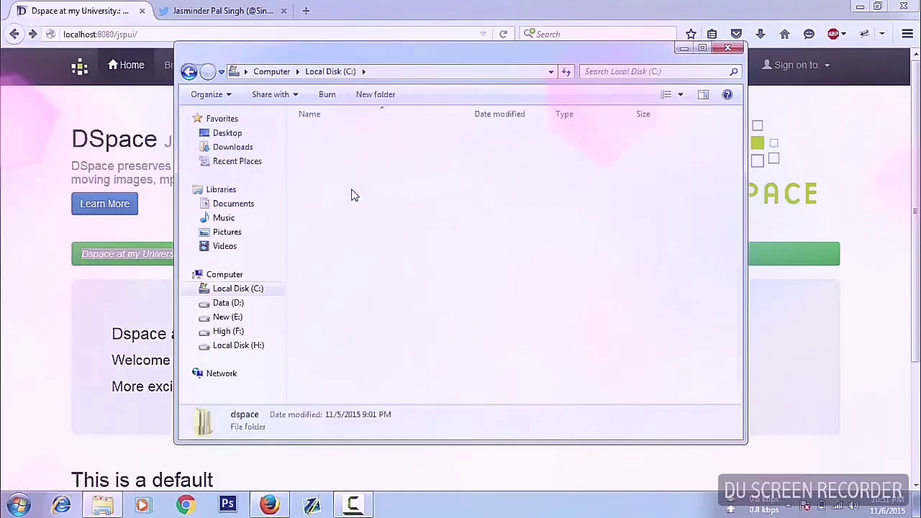
pyautogui.doubleClick(355, 164)
pyautogui.scroll(-1, 376, 200)
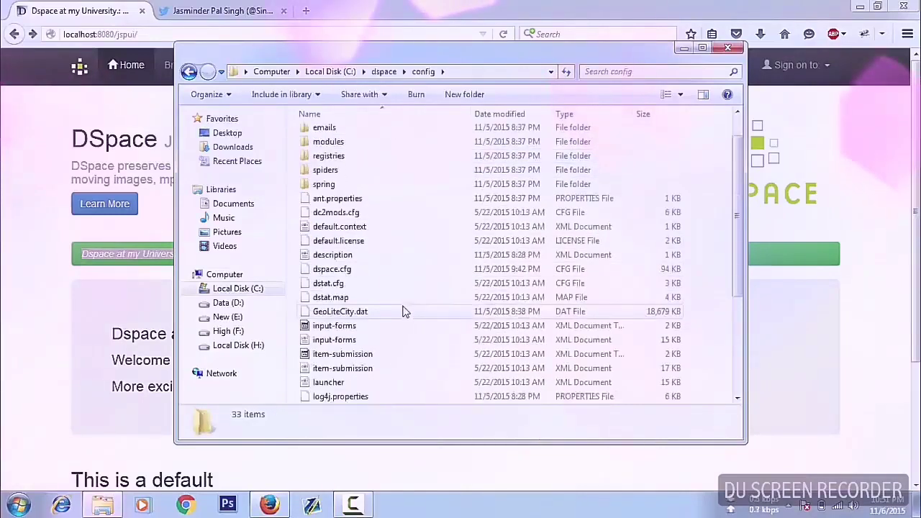
pyautogui.rightClick(369, 272)
pyautogui.moveTo(412, 279)
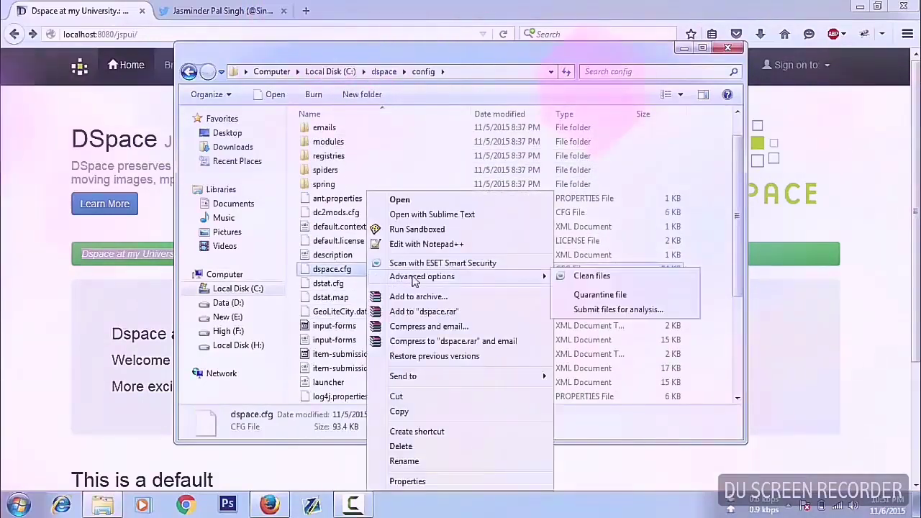
pyautogui.click(429, 245)
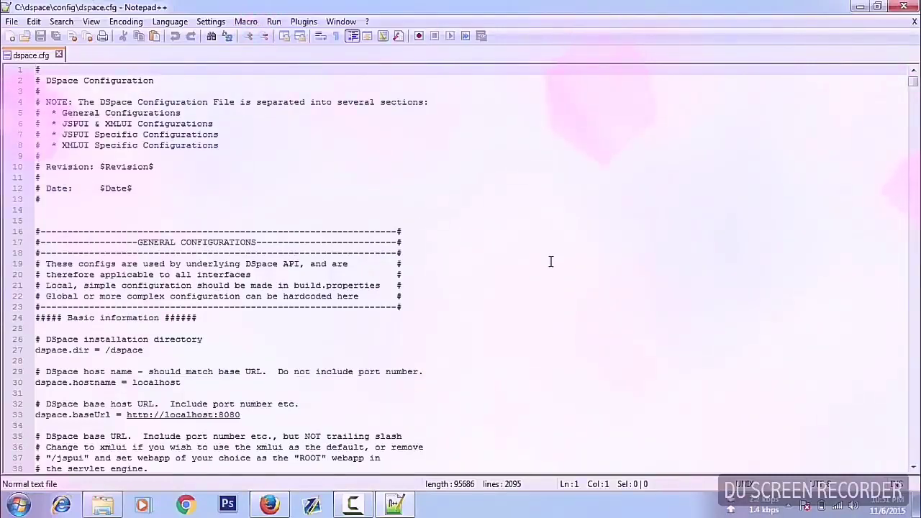
# Find the 'Name of the site' setting and select its value 'Dspace at my University.' on line 46.
pyautogui.scroll(-8, 550, 261)
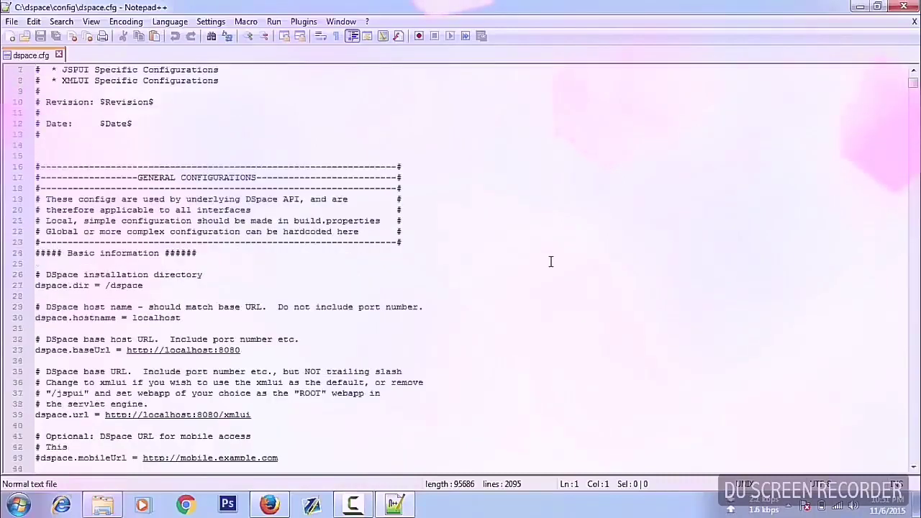
pyautogui.hotkey('ctrl', 'f')
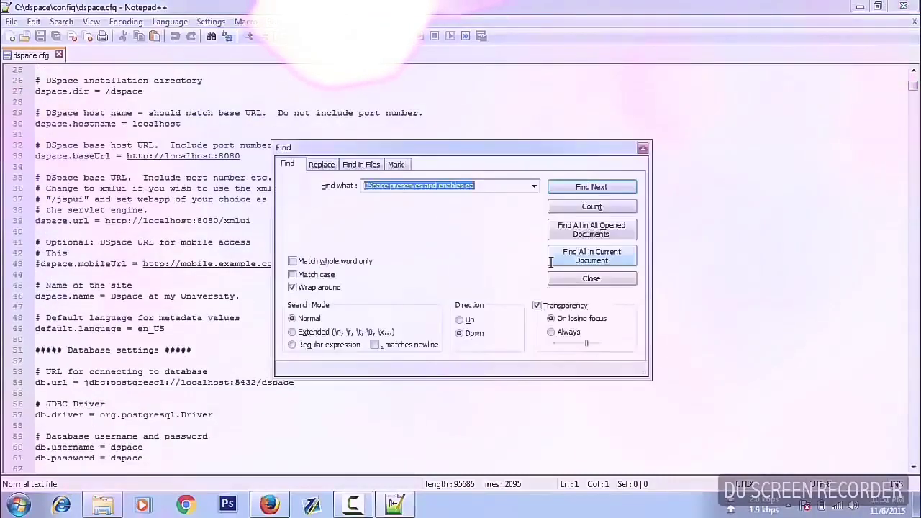
pyautogui.moveTo(440, 156); pyautogui.dragTo(550, 141)
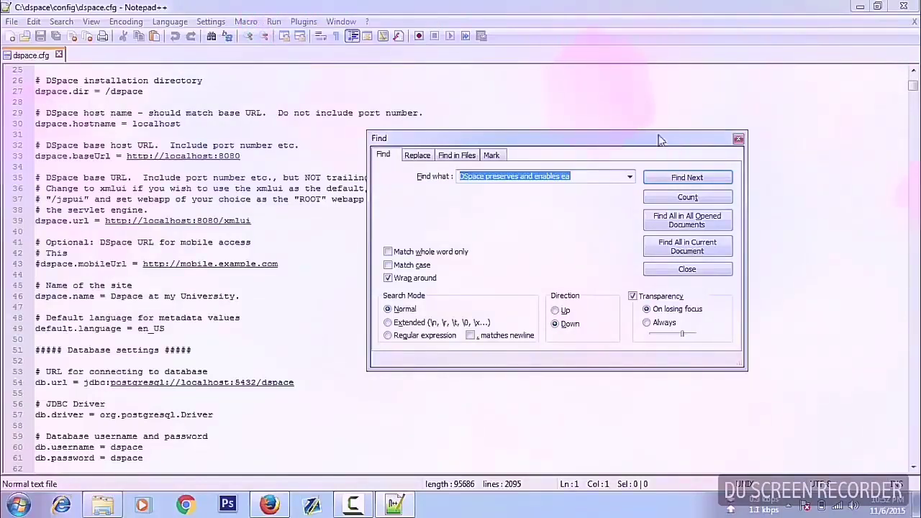
pyautogui.click(739, 139)
pyautogui.click(411, 285)
pyautogui.scroll(-8, 221, 343)
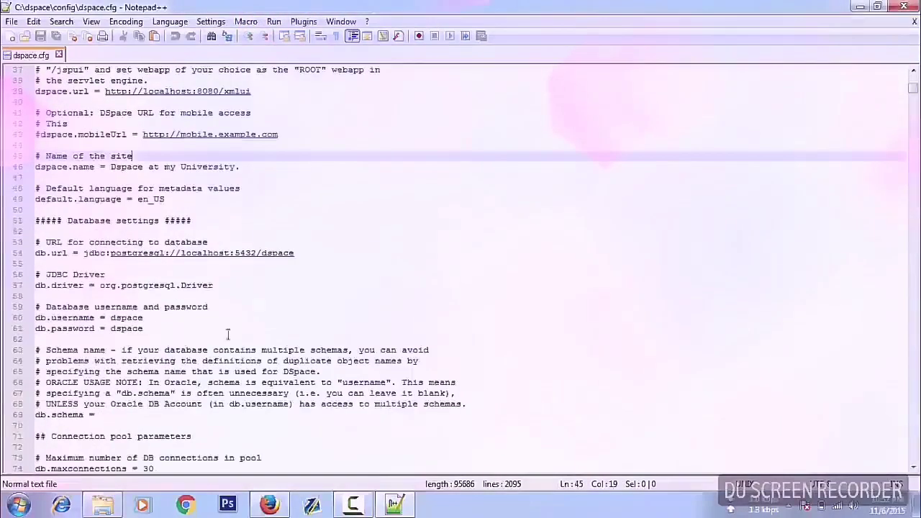
pyautogui.scroll(-20, 221, 342)
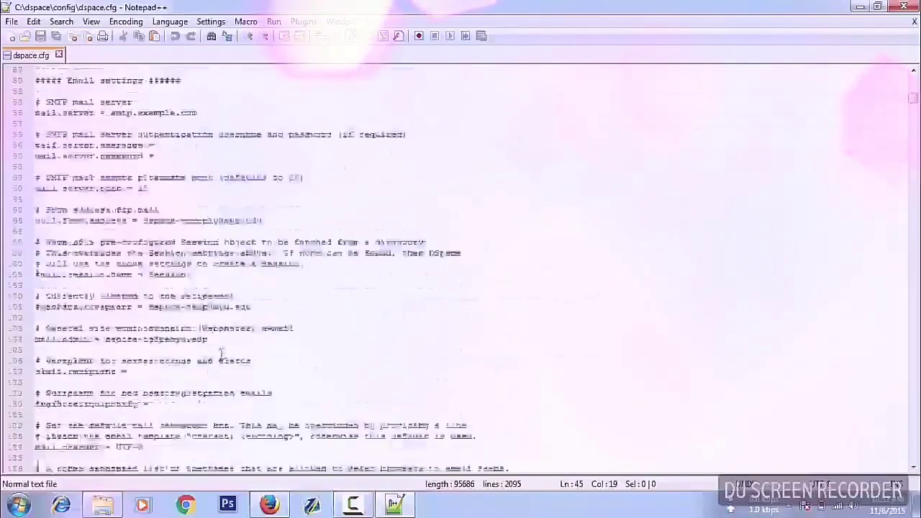
pyautogui.scroll(20, 222, 351)
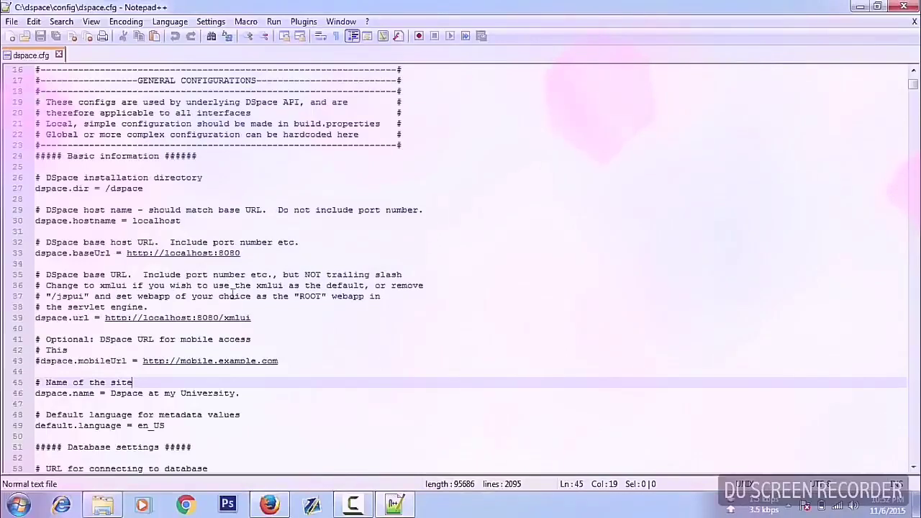
pyautogui.scroll(-3, 232, 285)
pyautogui.moveTo(112, 296); pyautogui.dragTo(241, 297)
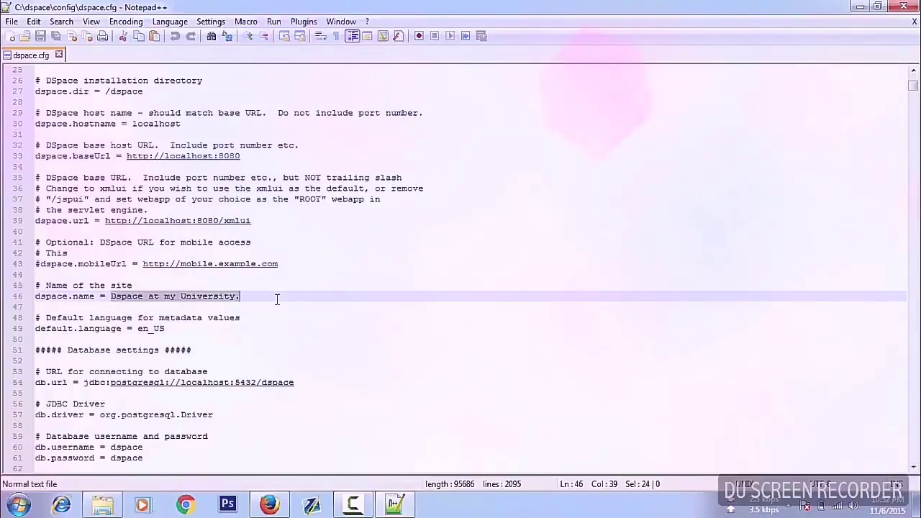
# Replace the dspace.name value with 'Stanford University'.
pyautogui.write('Stan')
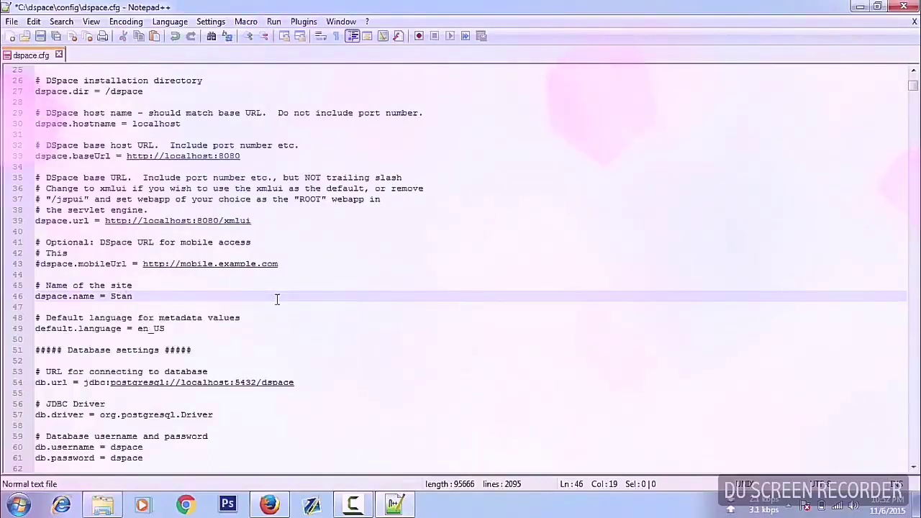
pyautogui.write('d')
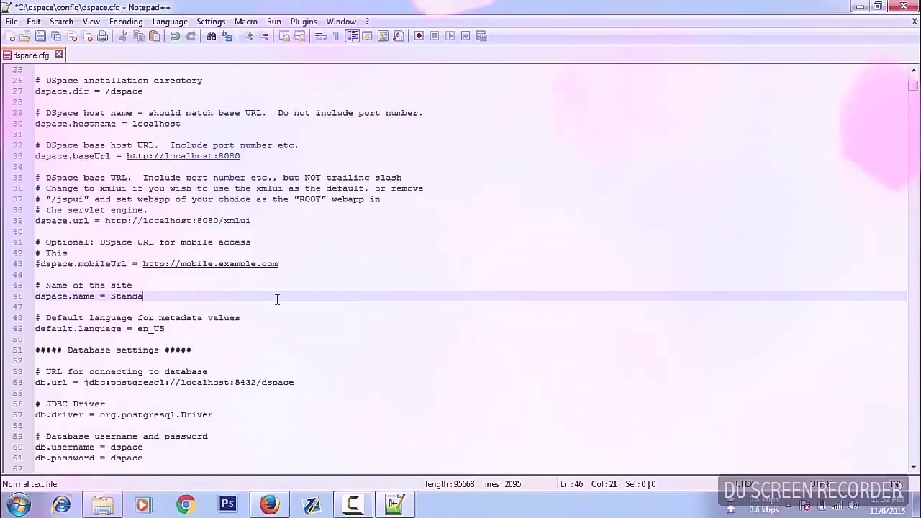
pyautogui.press('BackSpace')
pyautogui.write('for')
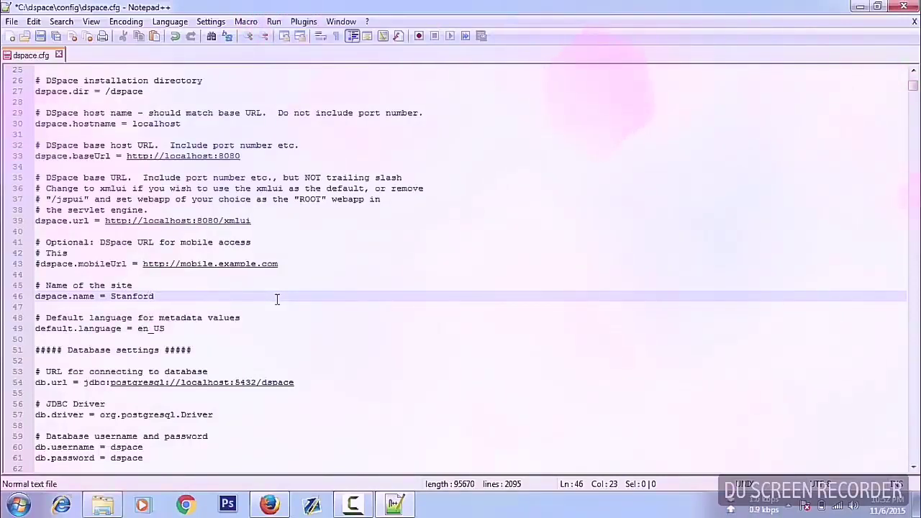
pyautogui.write('d ')
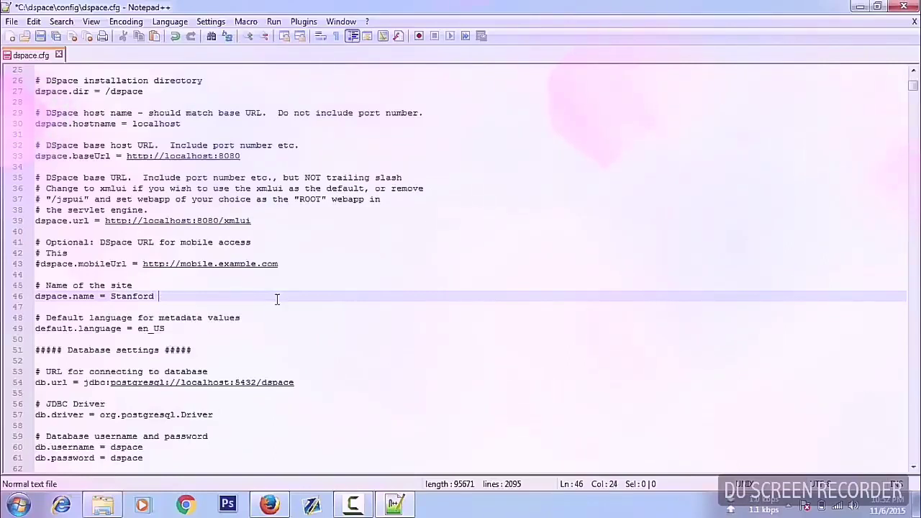
pyautogui.write('University')
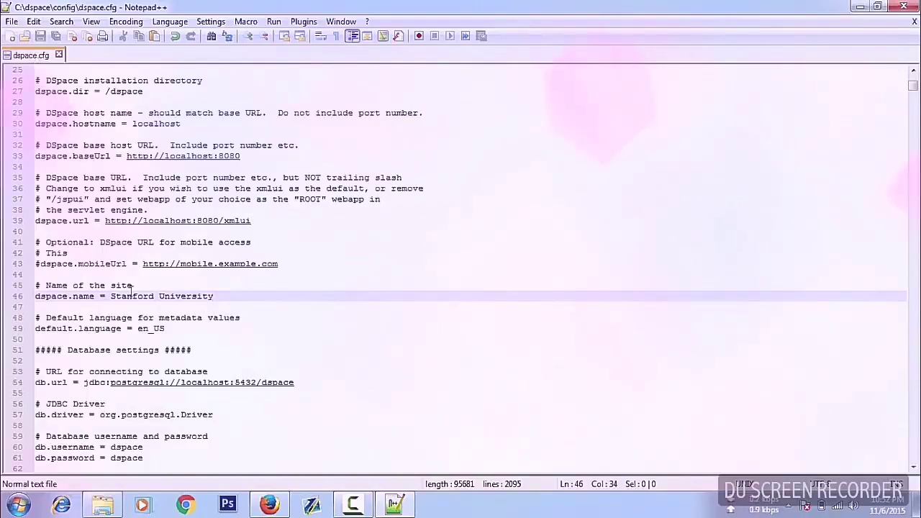
# Review the mobile URL setting on line 43 of dspace.cfg.
pyautogui.scroll(-3, 254, 362)
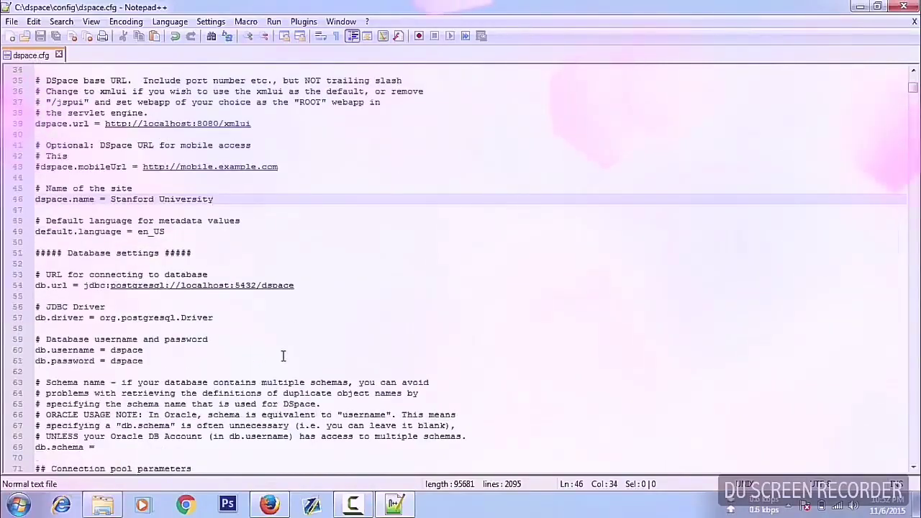
pyautogui.scroll(2, 251, 367)
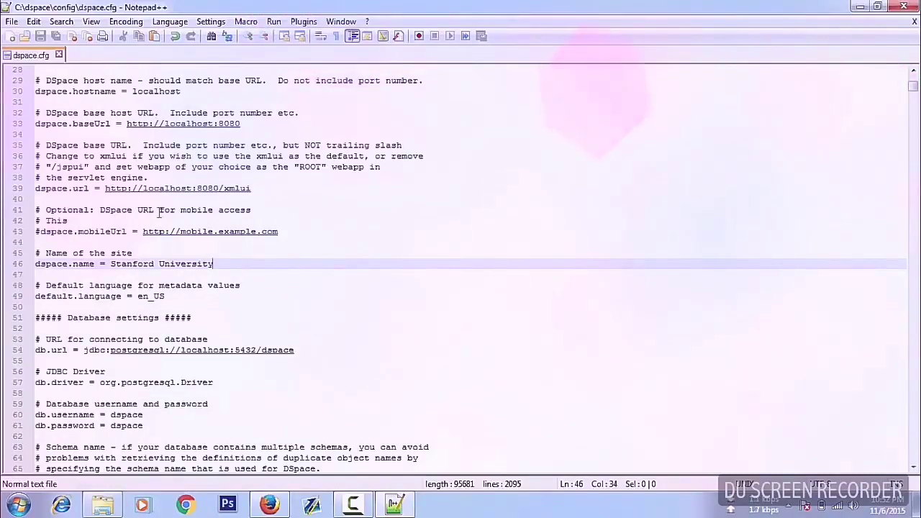
pyautogui.moveTo(292, 231); pyautogui.dragTo(143, 234)
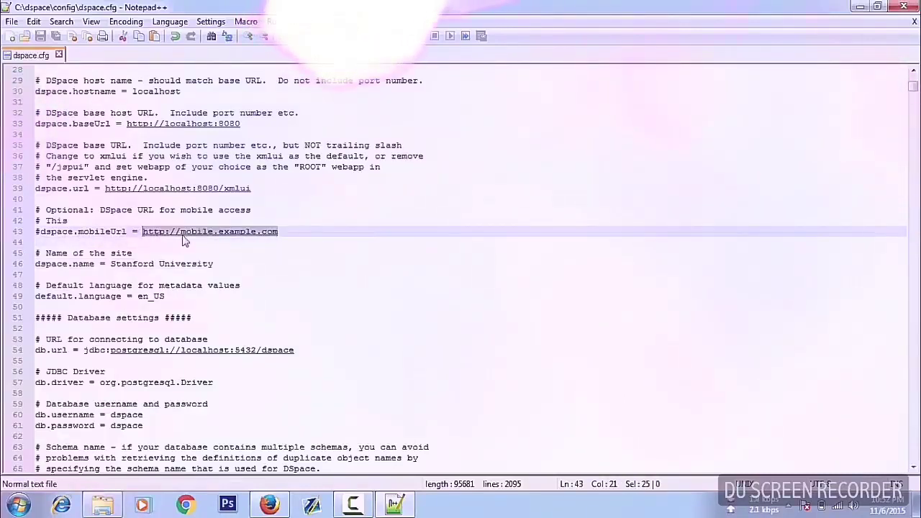
pyautogui.scroll(-2, 221, 342)
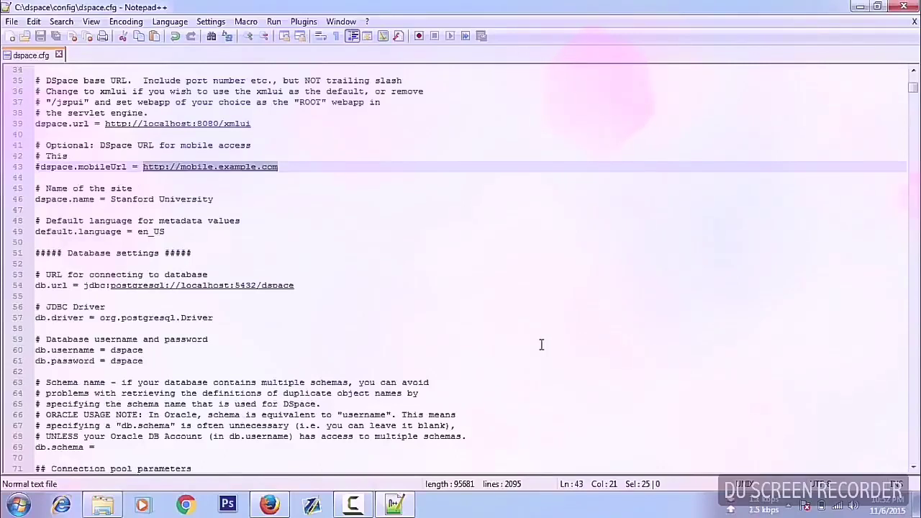
pyautogui.scroll(-5, 541, 346)
pyautogui.scroll(10, 541, 350)
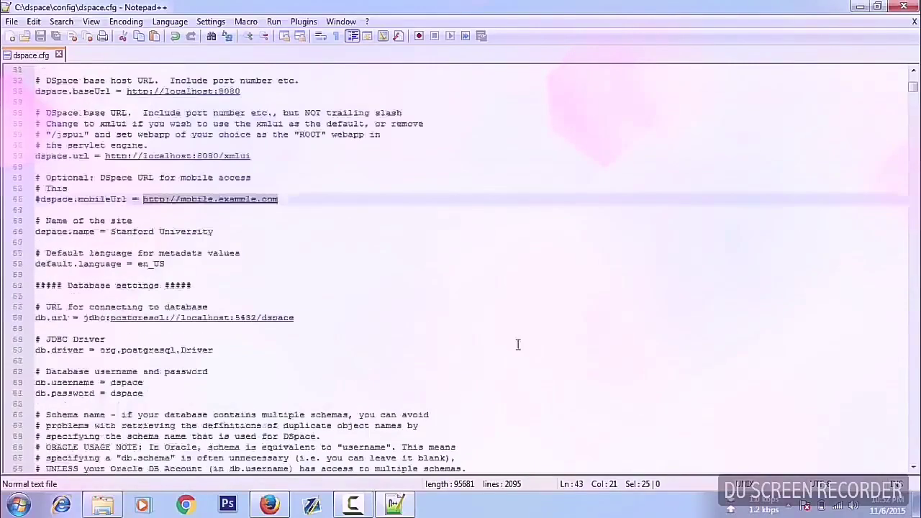
pyautogui.click(471, 320)
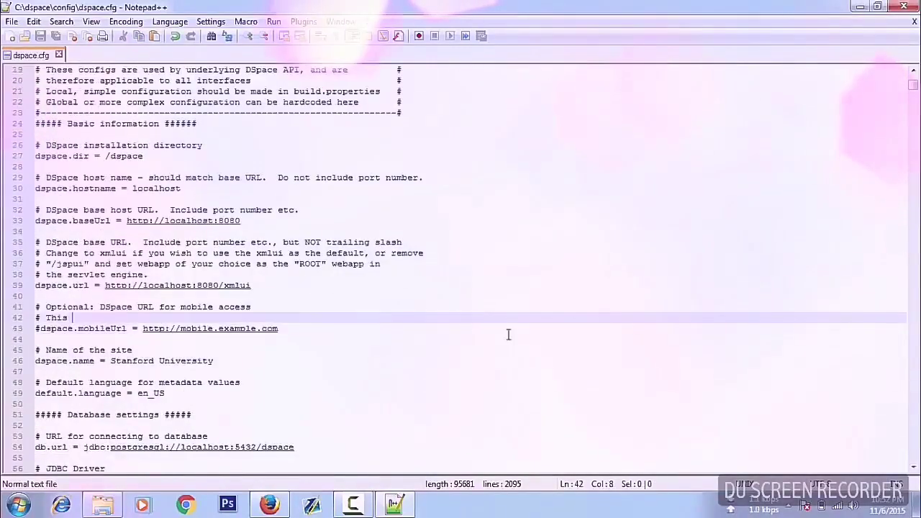
pyautogui.click(730, 509)
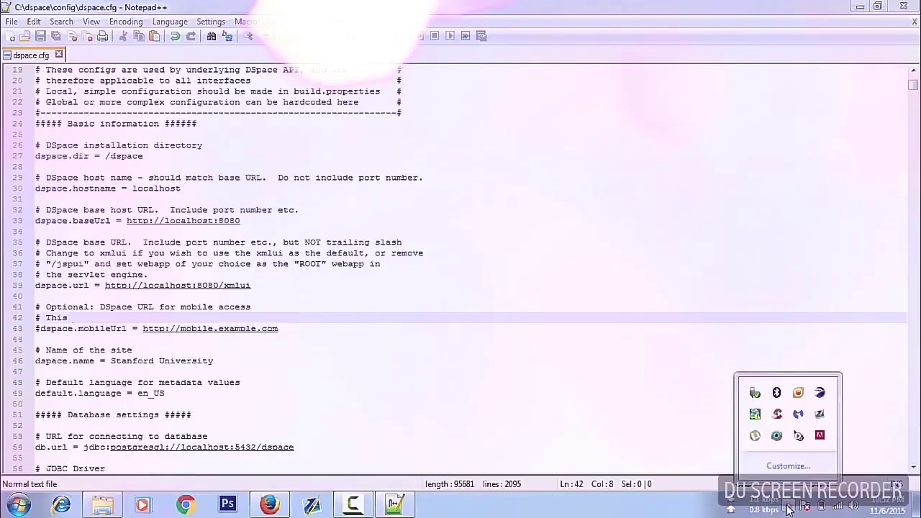
# Stop and then start the Tomcat6 service from its tray icon.
pyautogui.rightClick(799, 439)
pyautogui.click(835, 378)
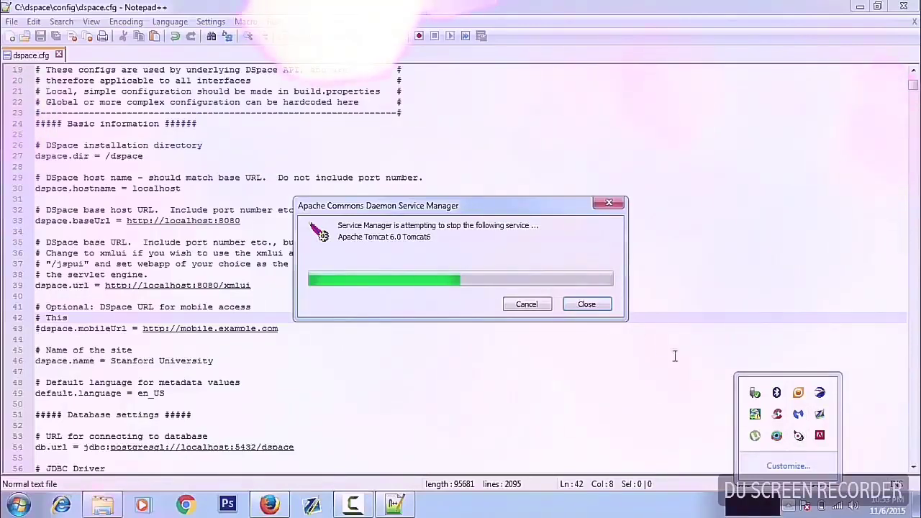
pyautogui.rightClick(798, 436)
pyautogui.click(841, 359)
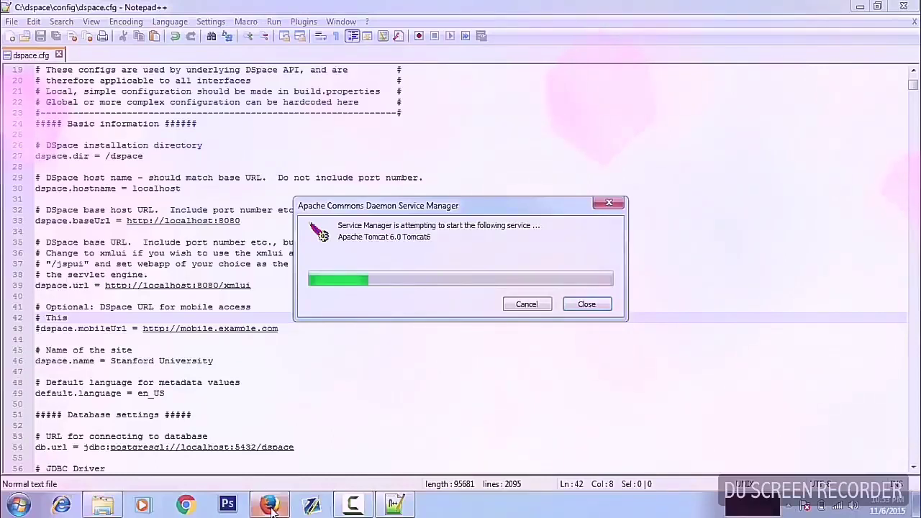
pyautogui.moveTo(270, 508)
pyautogui.click(255, 414)
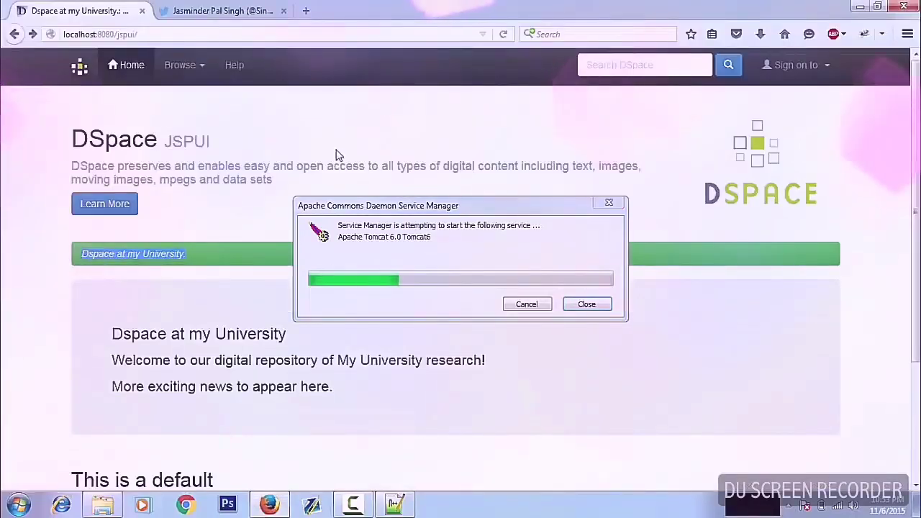
# Reload localhost:8080/jspui and confirm the green bar and tab title show Stanford University.
pyautogui.click(514, 188)
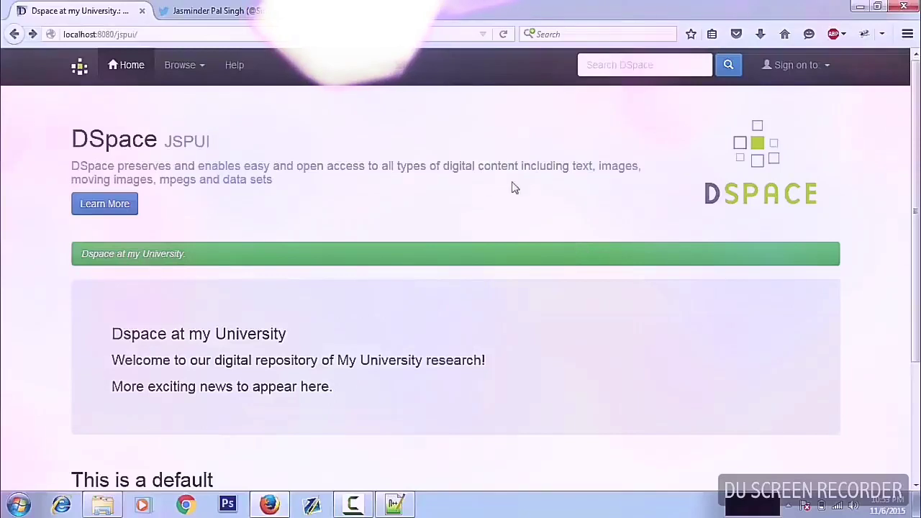
pyautogui.press('F5')
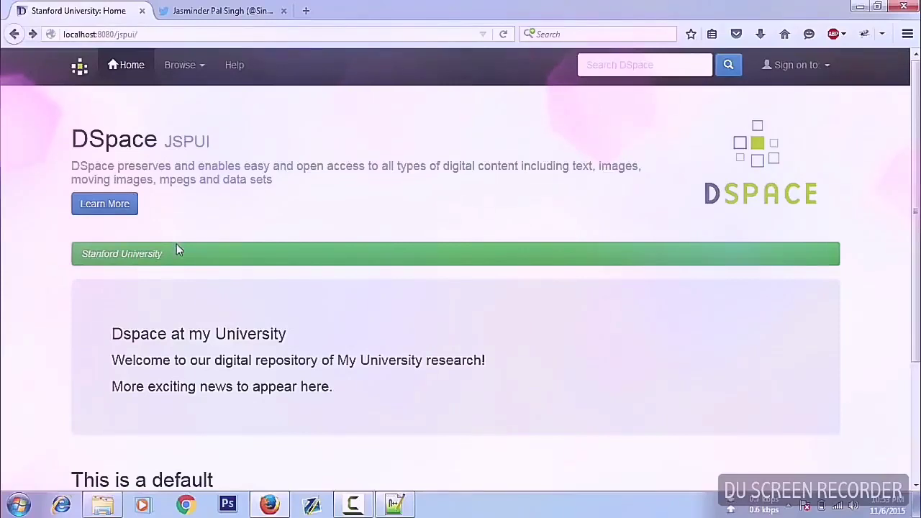
pyautogui.scroll(-3, 317, 303)
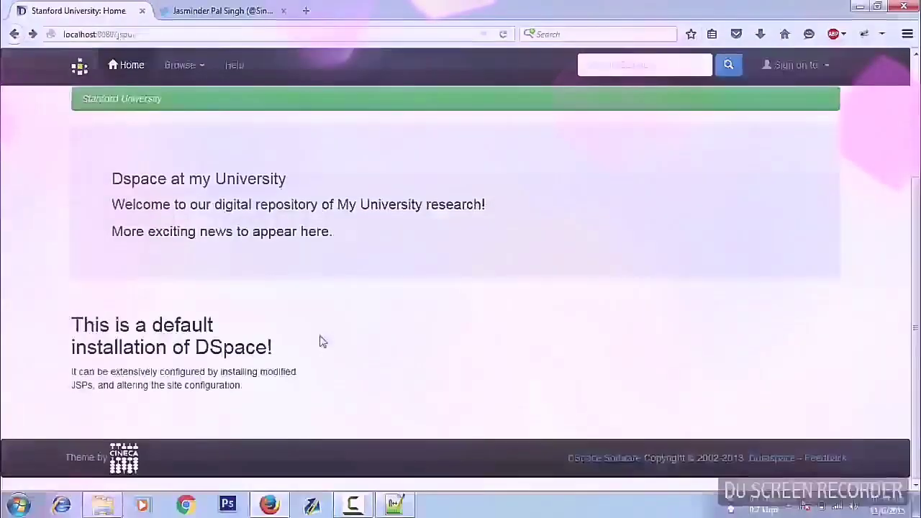
pyautogui.scroll(3, 322, 341)
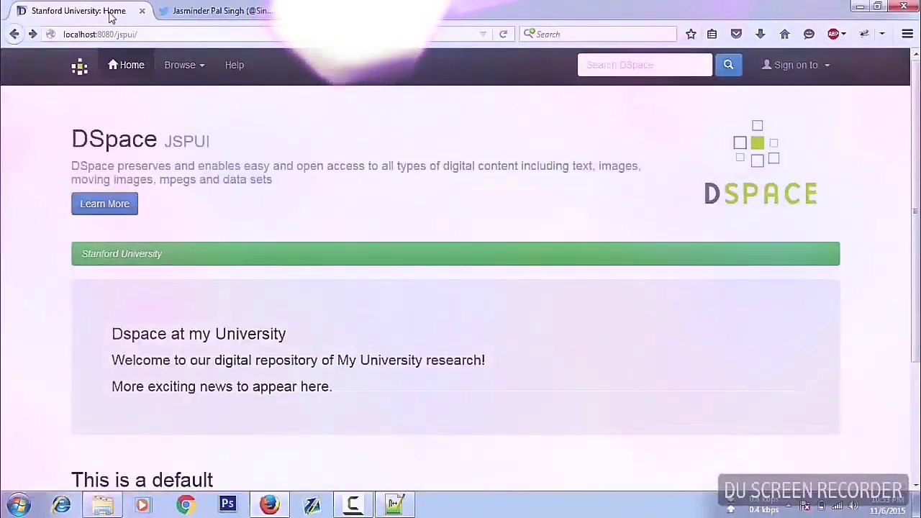
# Check the homepage heading, logo and news lines, which still read 'Dspace at my University'.
pyautogui.click(105, 507)
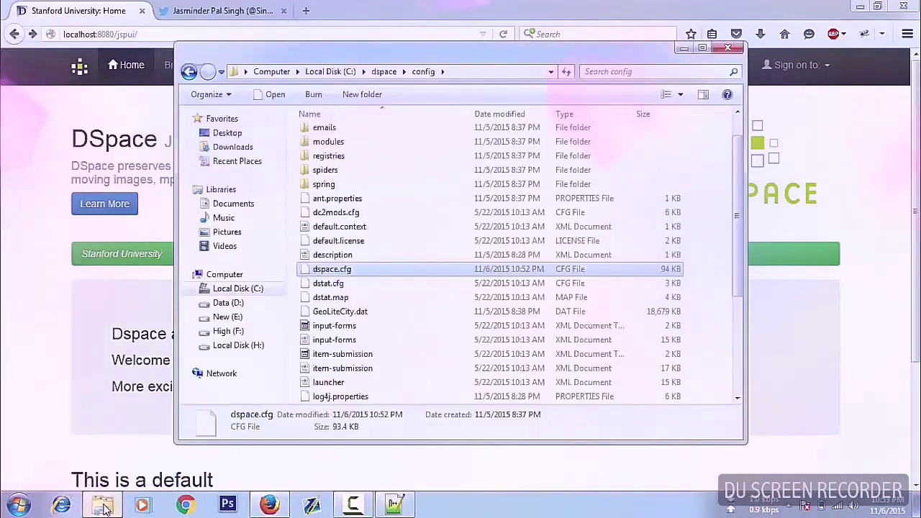
pyautogui.click(104, 507)
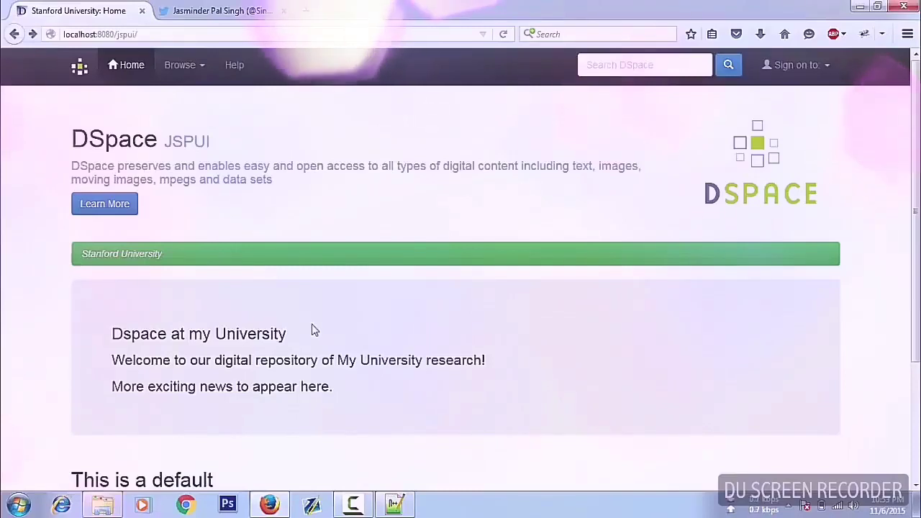
pyautogui.moveTo(70, 139); pyautogui.dragTo(693, 244)
pyautogui.click(696, 238)
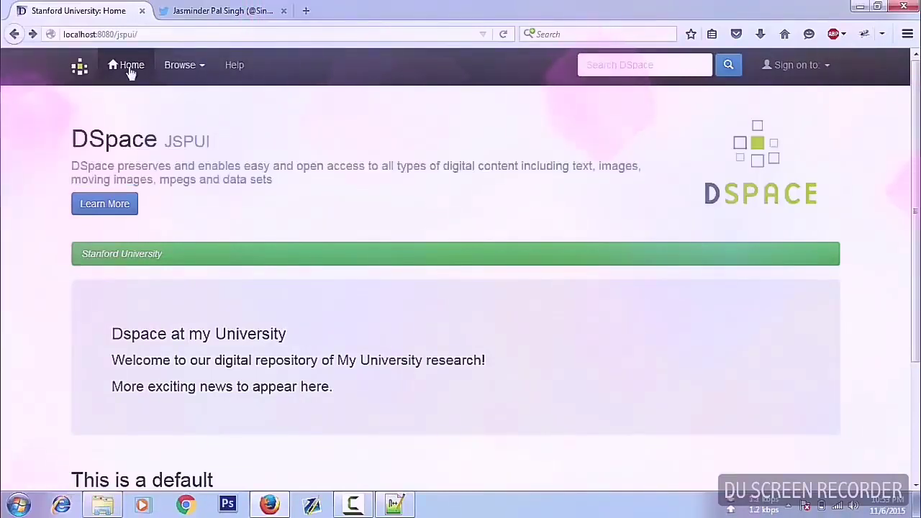
pyautogui.scroll(-4, 191, 341)
pyautogui.moveTo(110, 178); pyautogui.dragTo(468, 271)
pyautogui.click(468, 272)
pyautogui.moveTo(264, 371); pyautogui.dragTo(241, 386)
pyautogui.click(274, 360)
# Browse from Local Disk (C:) to Program Files\Apache Software Foundation\Tomcat 6.0\webapps\jspui.
pyautogui.click(110, 508)
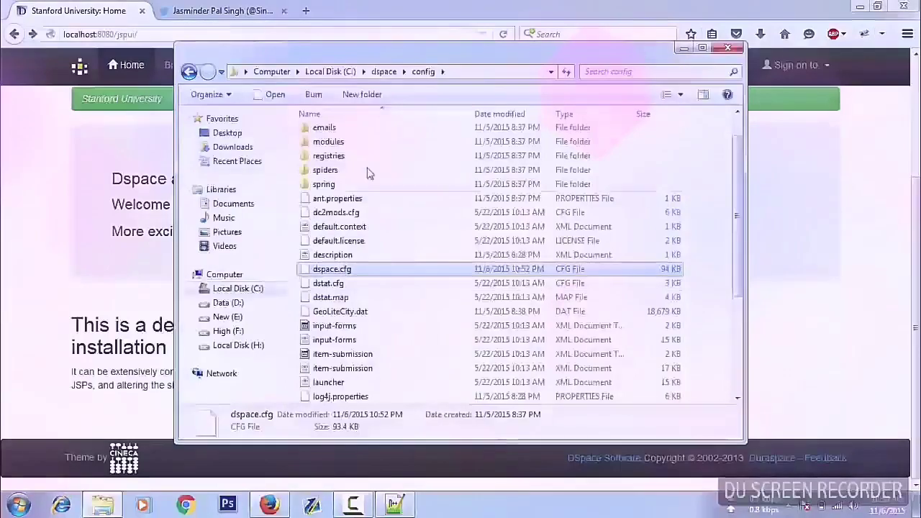
pyautogui.click(330, 72)
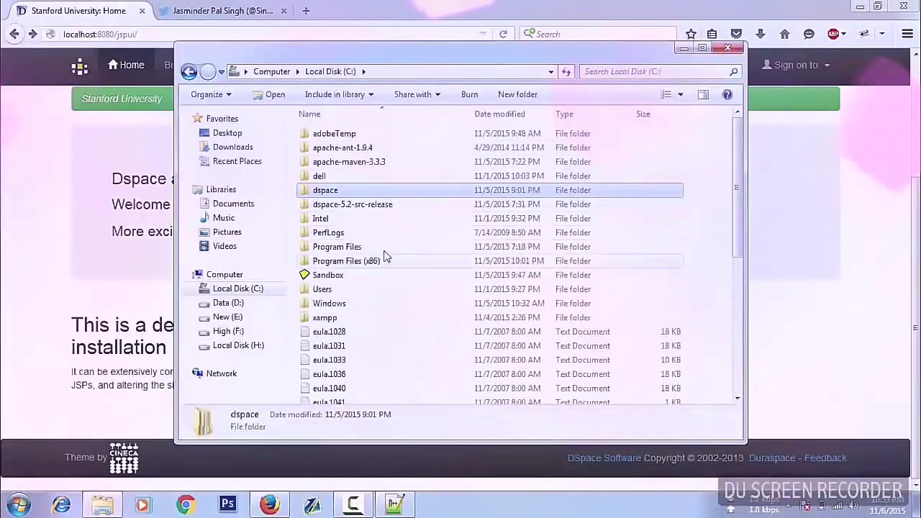
pyautogui.doubleClick(384, 248)
pyautogui.doubleClick(367, 149)
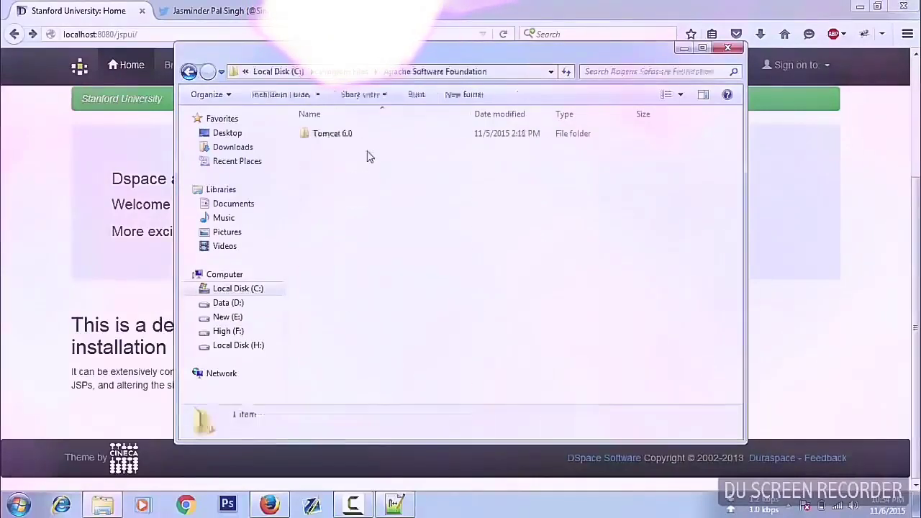
pyautogui.doubleClick(332, 134)
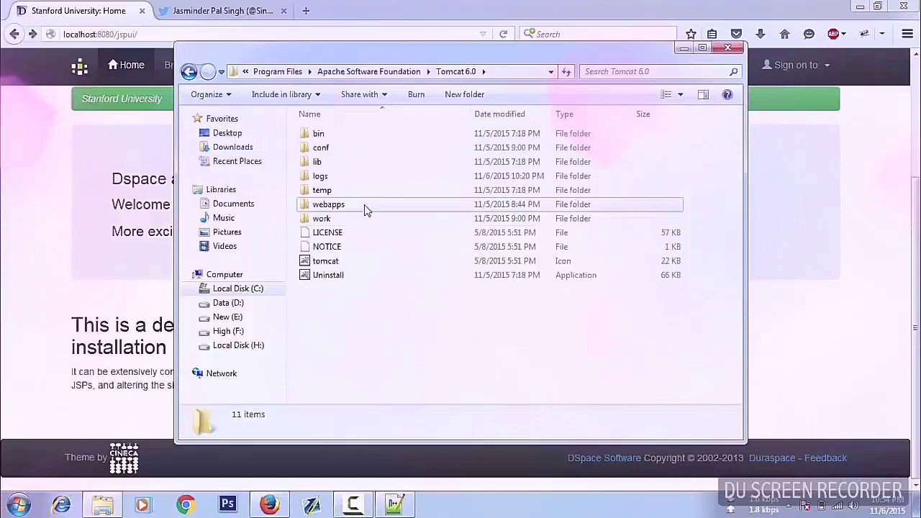
pyautogui.doubleClick(365, 205)
pyautogui.click(349, 148)
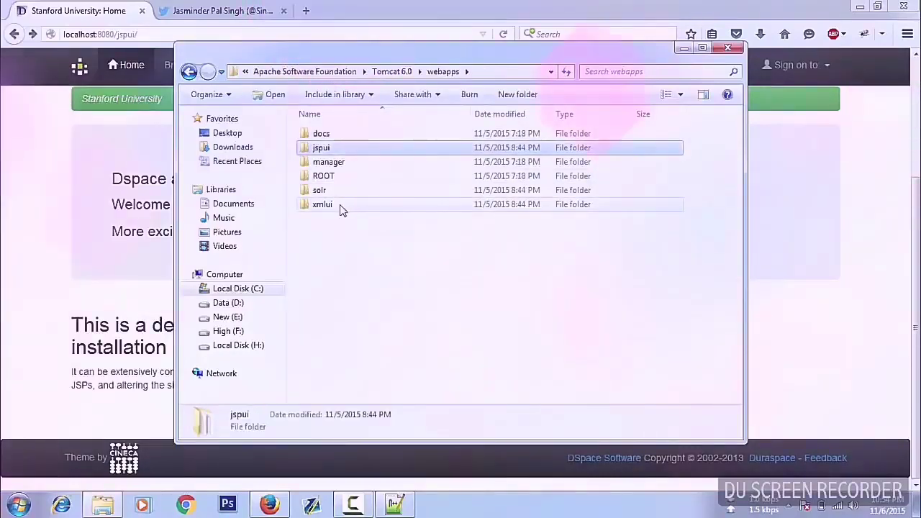
pyautogui.doubleClick(351, 149)
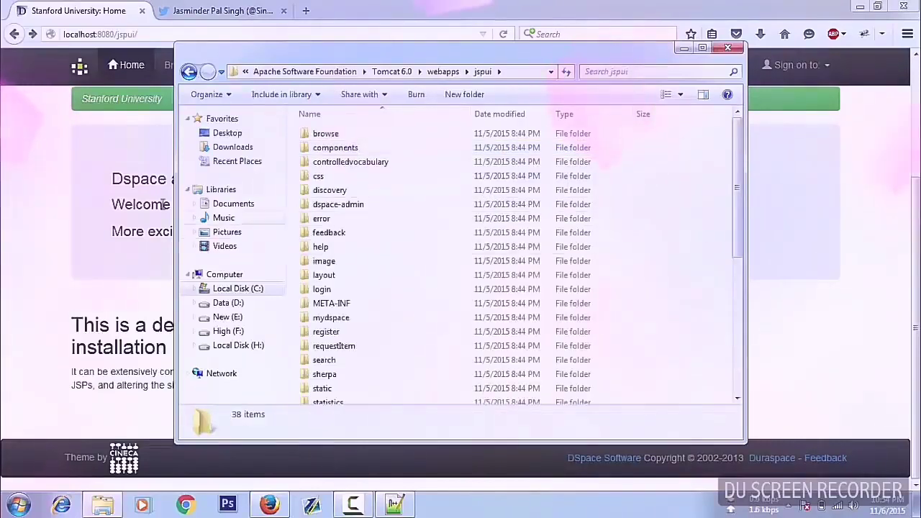
# Check the DSpace browse-by menu, then select home.jsp in the jspui folder.
pyautogui.click(90, 219)
pyautogui.scroll(4, 88, 231)
pyautogui.click(183, 68)
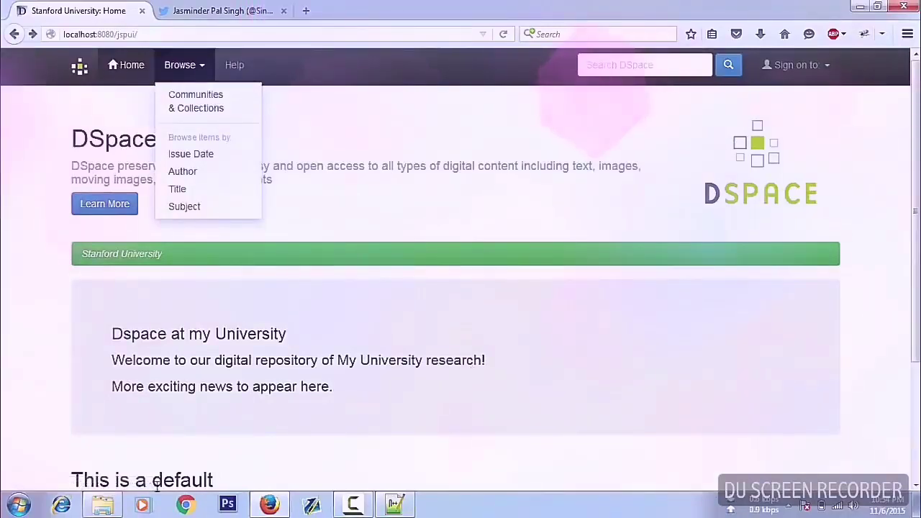
pyautogui.click(96, 508)
pyautogui.click(533, 346)
pyautogui.scroll(-6, 539, 353)
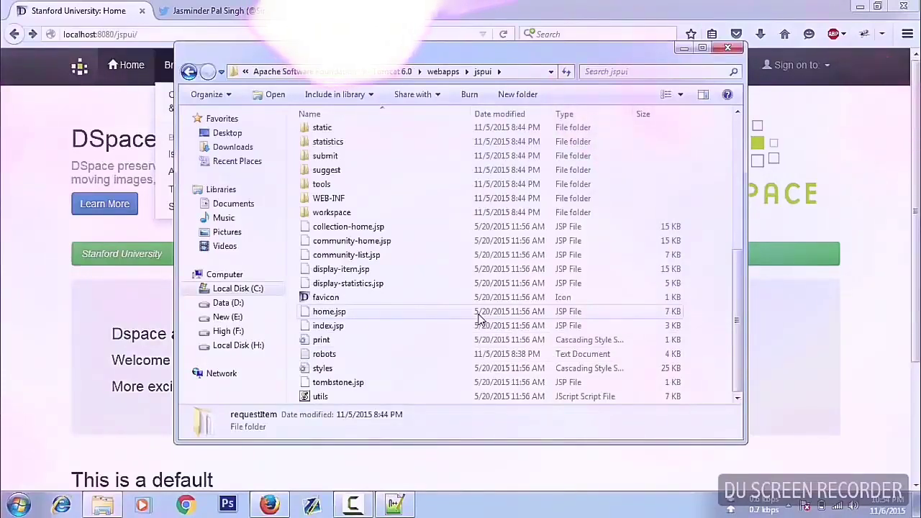
pyautogui.click(480, 319)
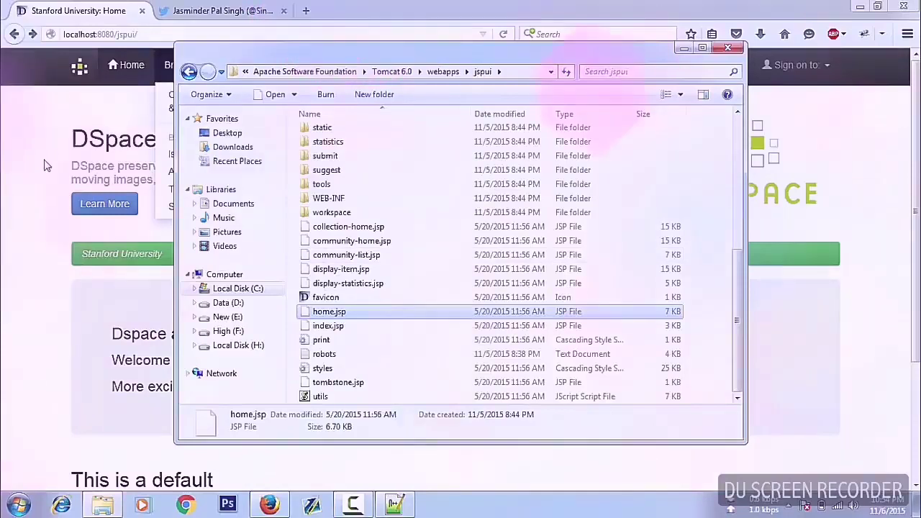
pyautogui.click(55, 87)
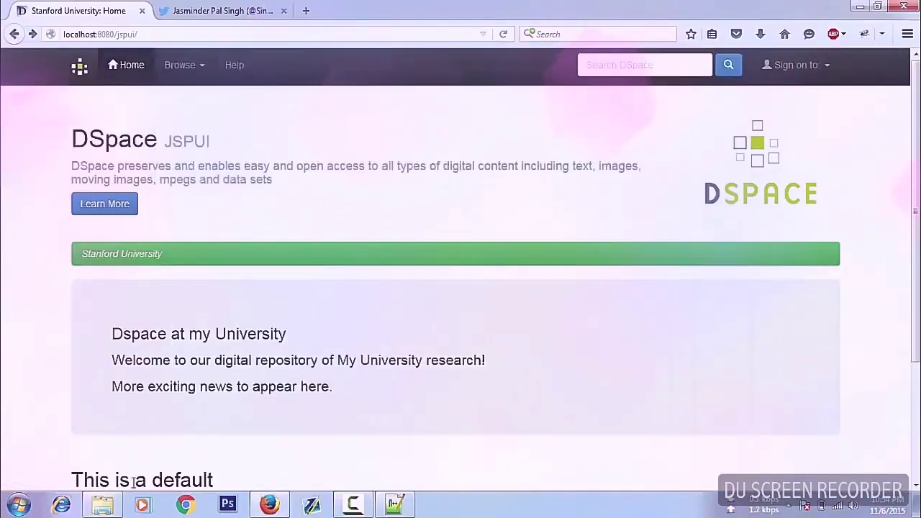
pyautogui.click(115, 506)
pyautogui.rightClick(419, 314)
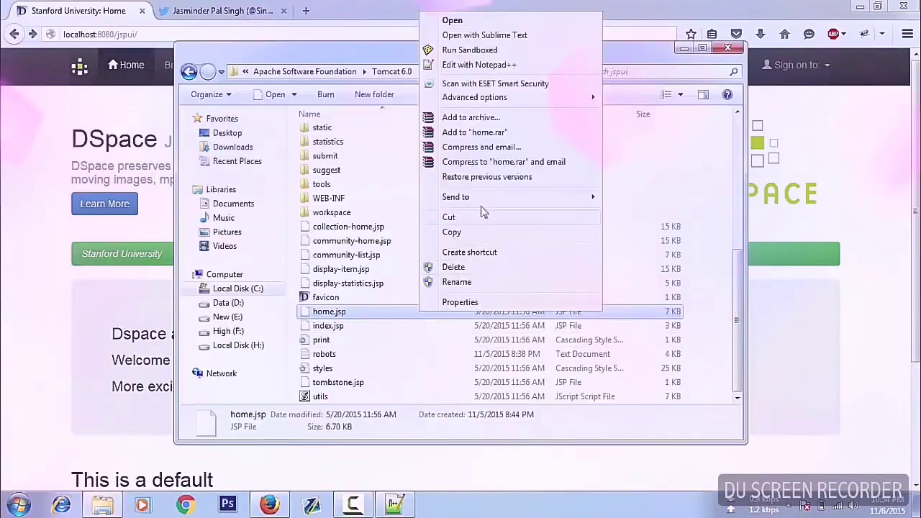
pyautogui.click(494, 71)
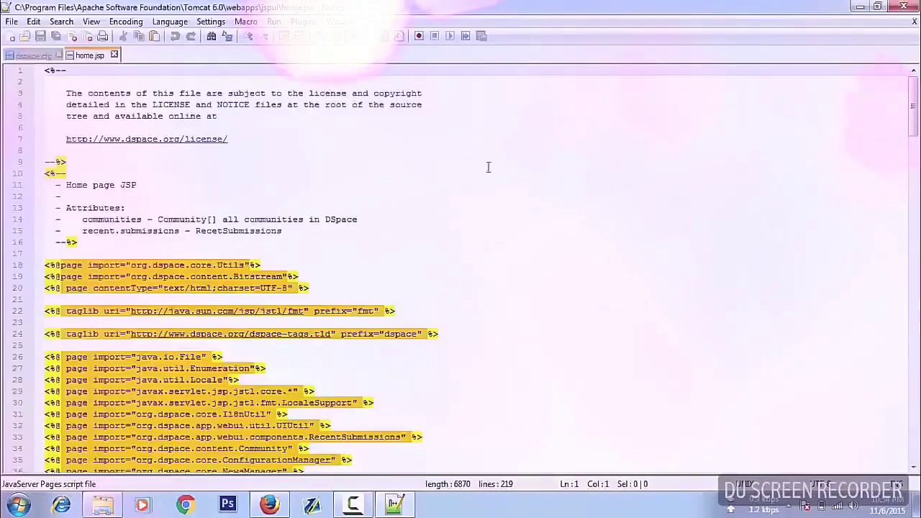
pyautogui.scroll(-10, 224, 292)
pyautogui.scroll(-15, 223, 291)
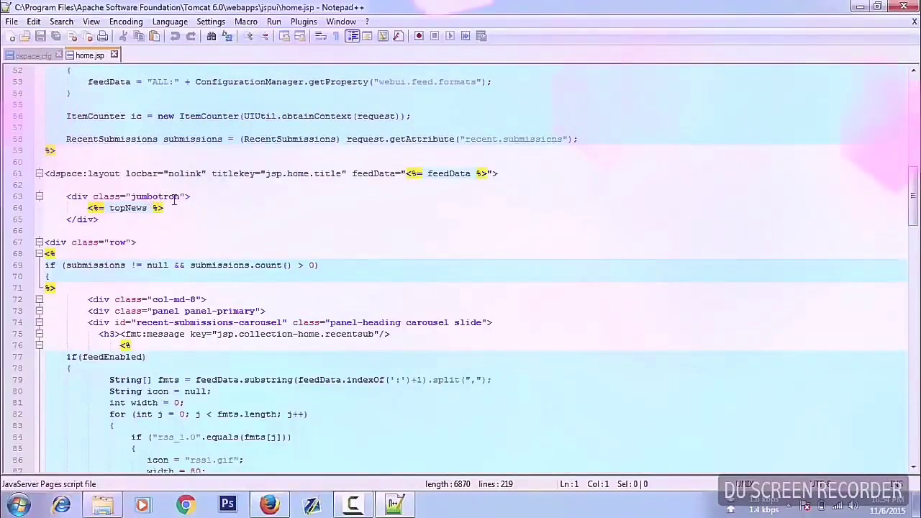
pyautogui.doubleClick(159, 197)
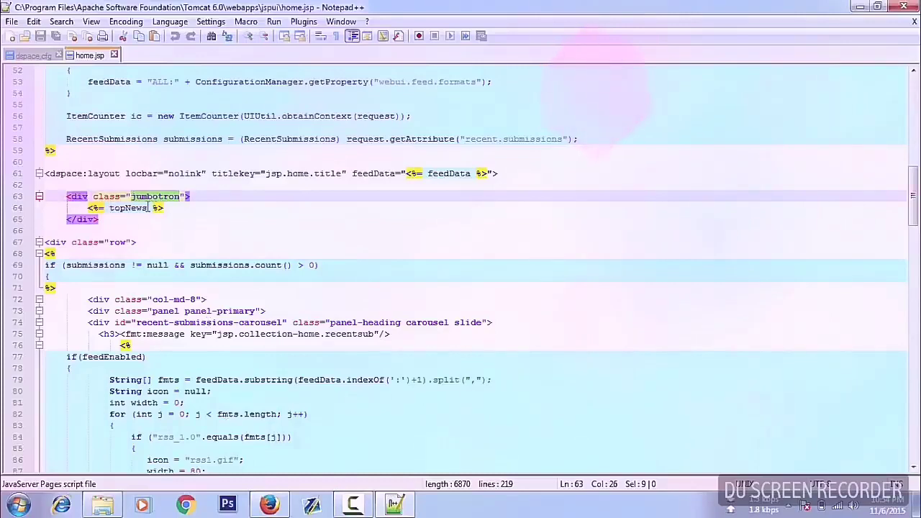
pyautogui.scroll(2, 134, 211)
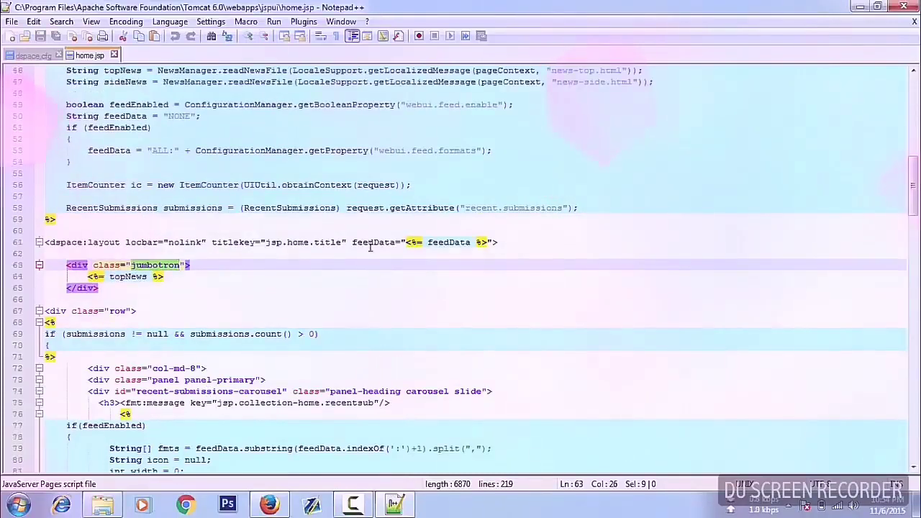
pyautogui.scroll(2, 374, 250)
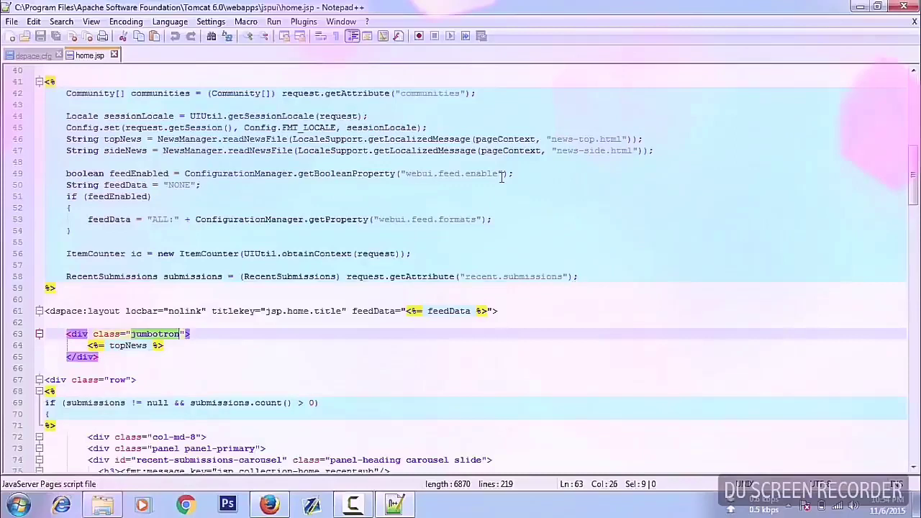
pyautogui.click(153, 349)
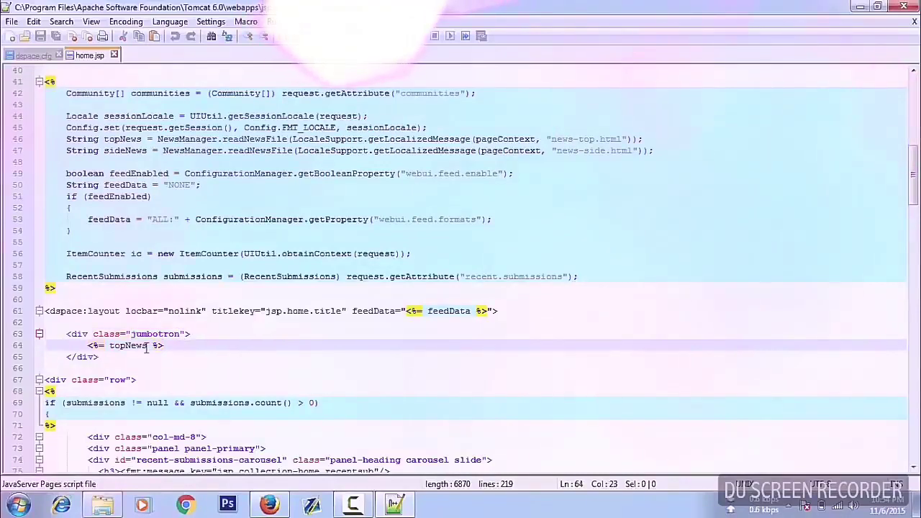
pyautogui.click(141, 348)
pyautogui.doubleClick(124, 346)
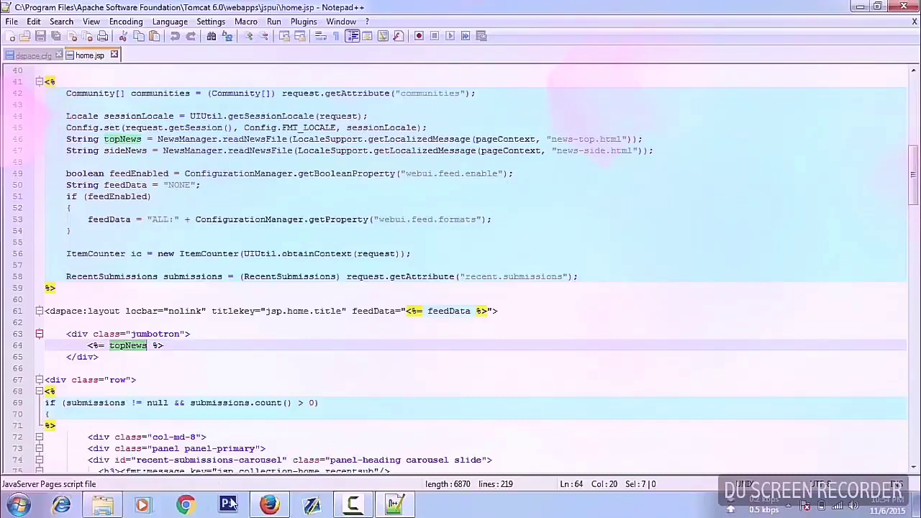
pyautogui.click(269, 504)
# Inspect the 'Dspace at my University' news box in Firebug and identify it as div.jumbotron.
pyautogui.rightClick(155, 134)
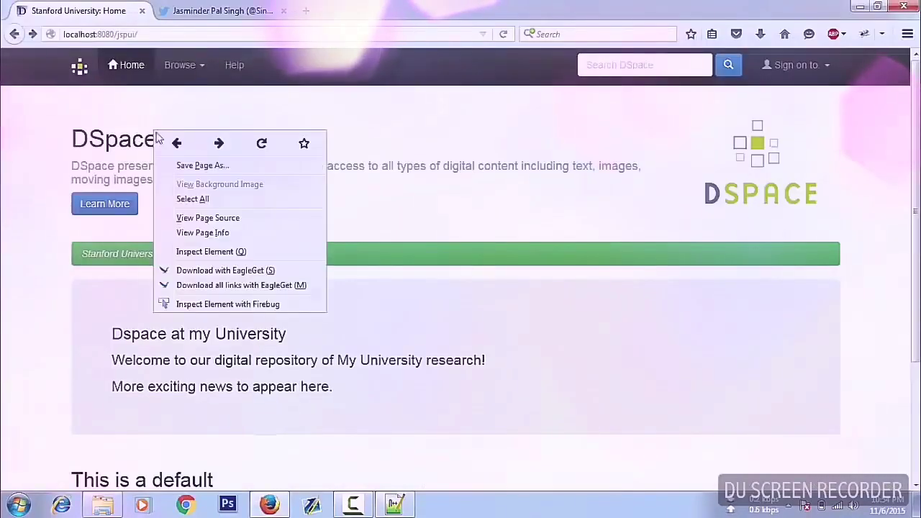
pyautogui.click(120, 302)
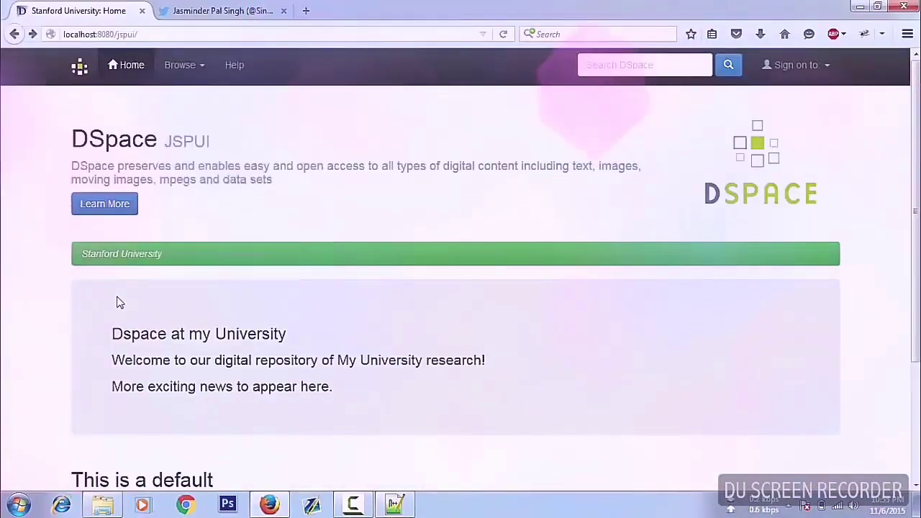
pyautogui.rightClick(119, 302)
pyautogui.click(236, 472)
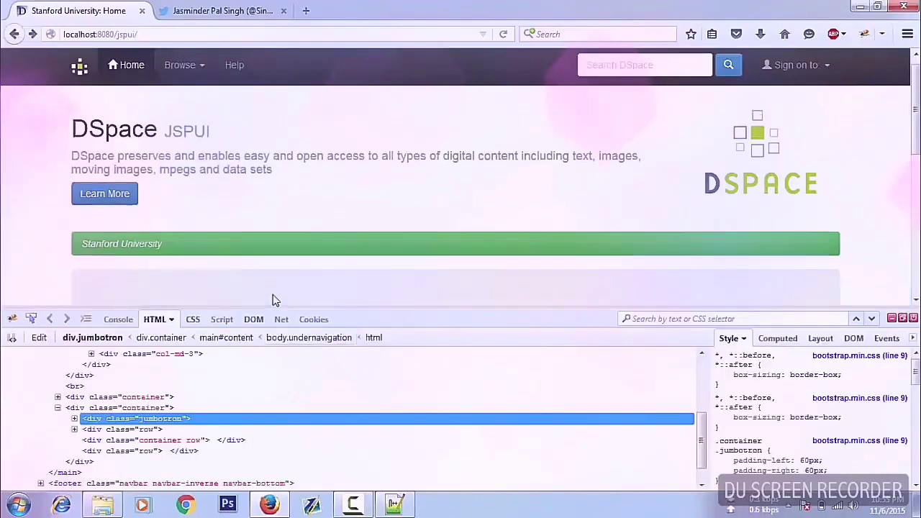
pyautogui.scroll(-4, 274, 300)
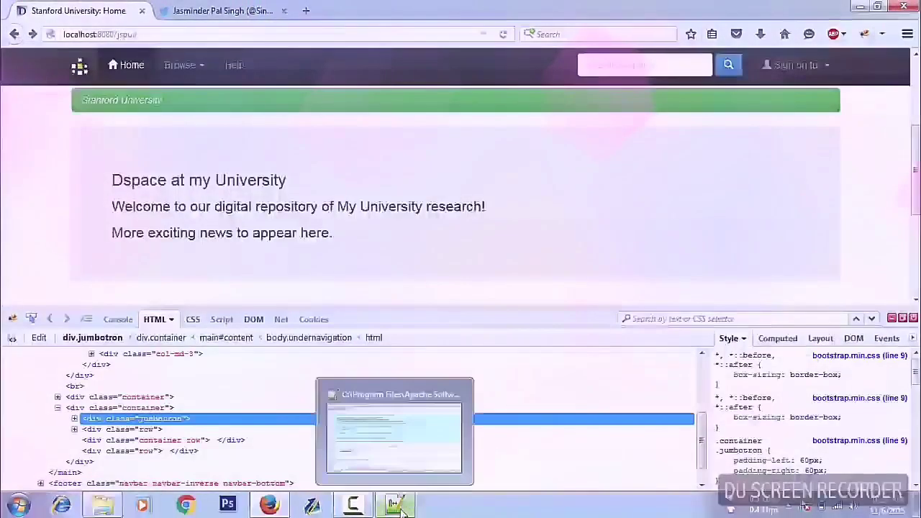
pyautogui.click(402, 509)
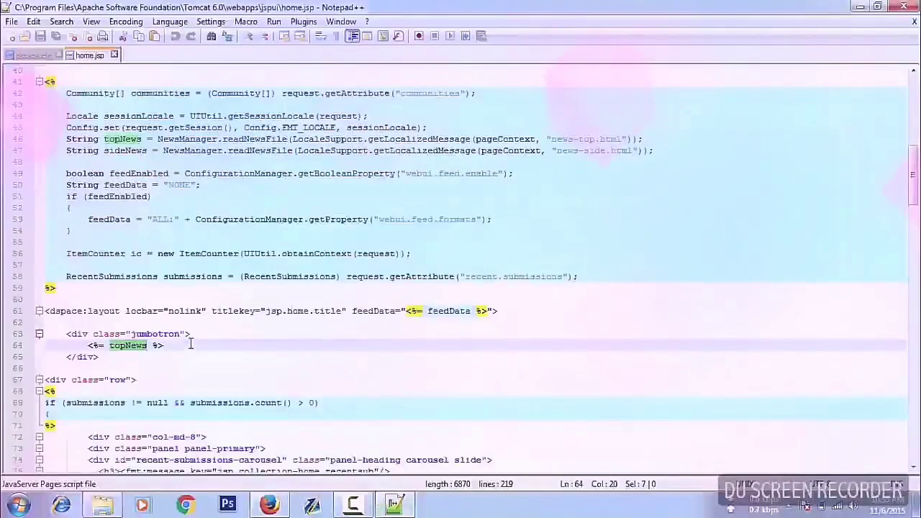
# Trace topNews from the jumbotron block to the 'news-top.html' file read on line 46.
pyautogui.doubleClick(159, 335)
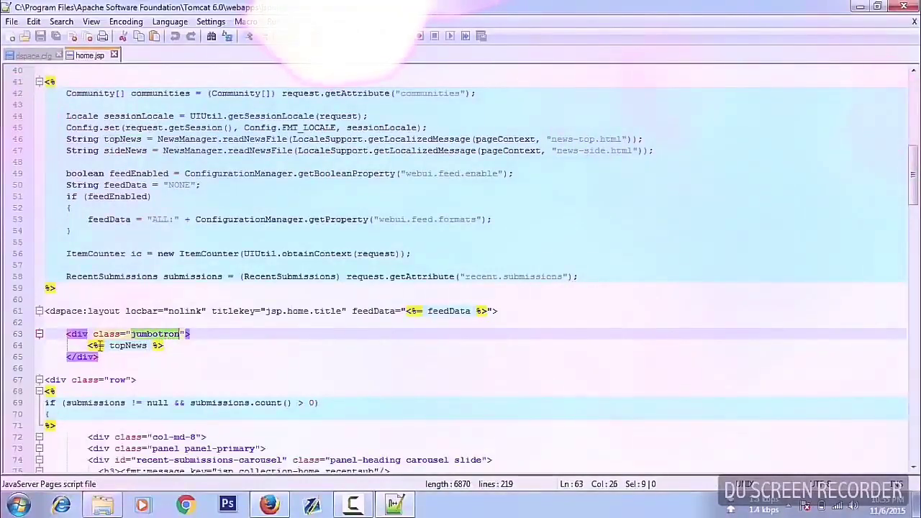
pyautogui.moveTo(88, 345); pyautogui.dragTo(101, 346)
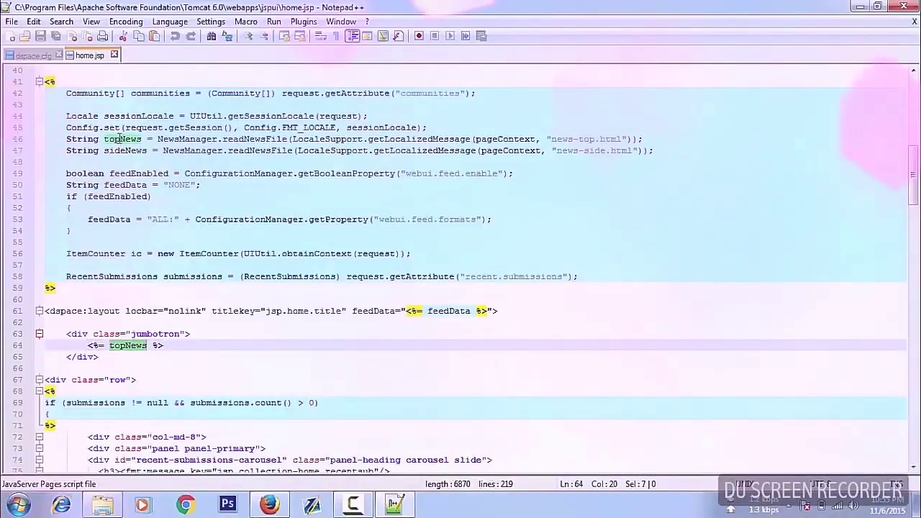
pyautogui.doubleClick(120, 139)
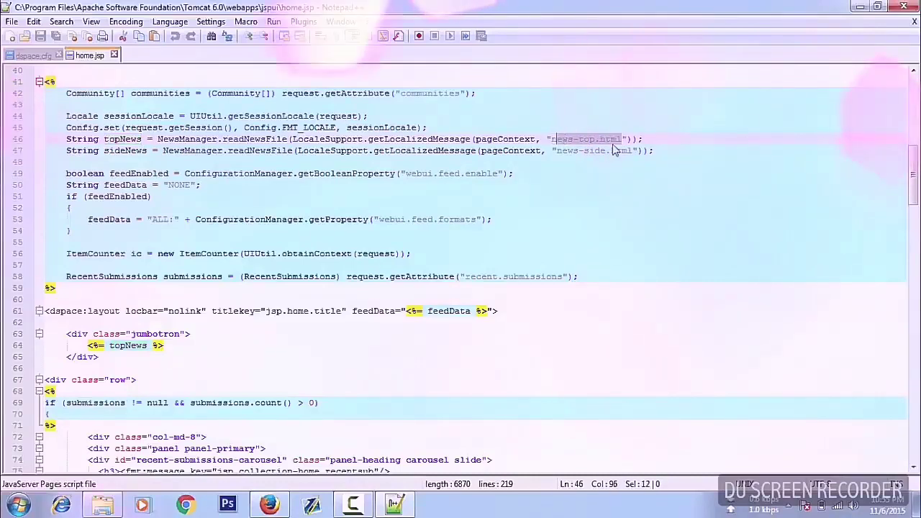
pyautogui.click(594, 140)
pyautogui.moveTo(559, 139); pyautogui.dragTo(625, 139)
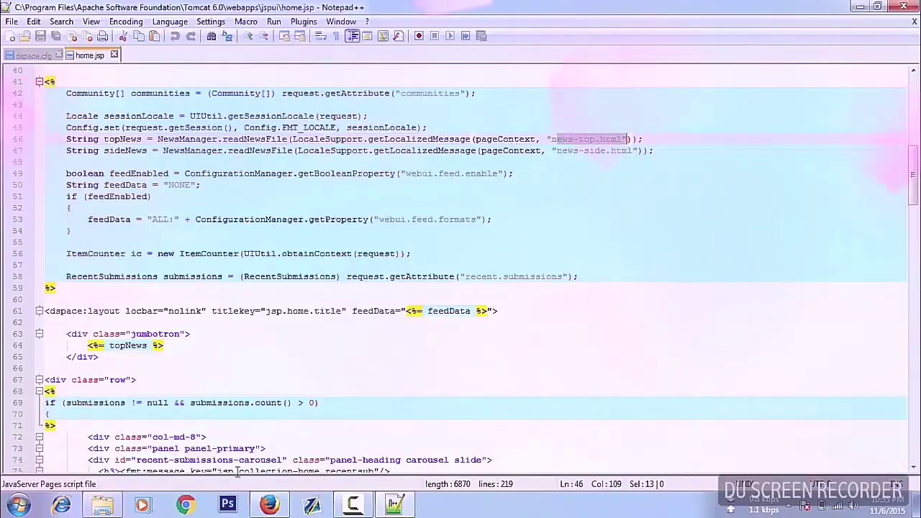
pyautogui.scroll(-2, 238, 472)
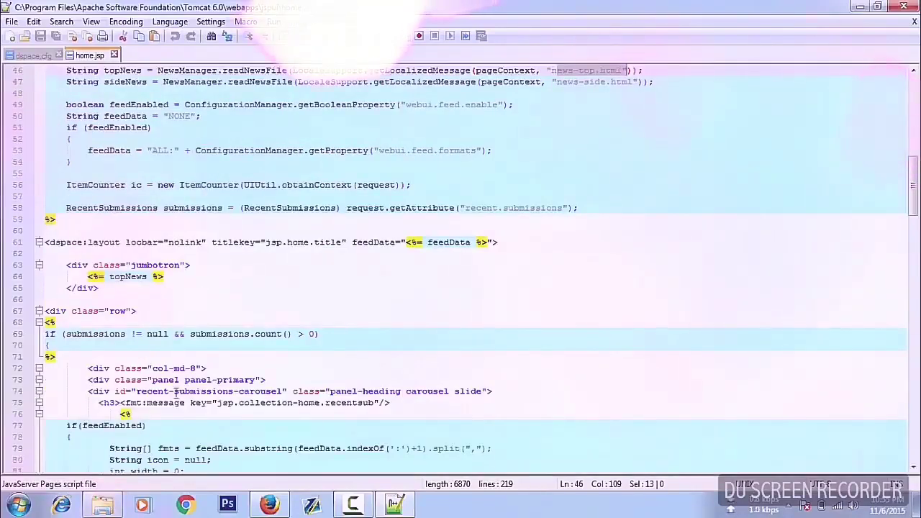
pyautogui.hotkey('ctrl', 'o')
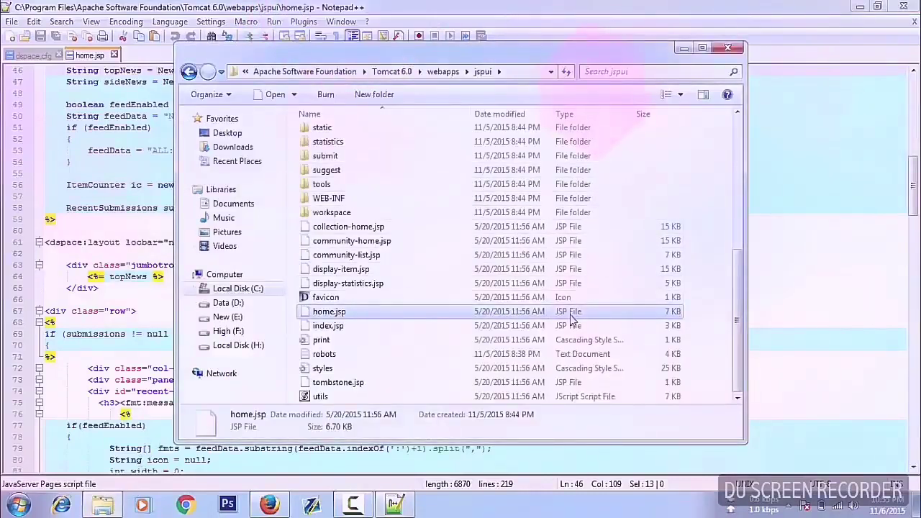
# Browse from Computer to the C:\dspace\config folder and pick out the news-top file.
pyautogui.click(16, 506)
pyautogui.click(198, 332)
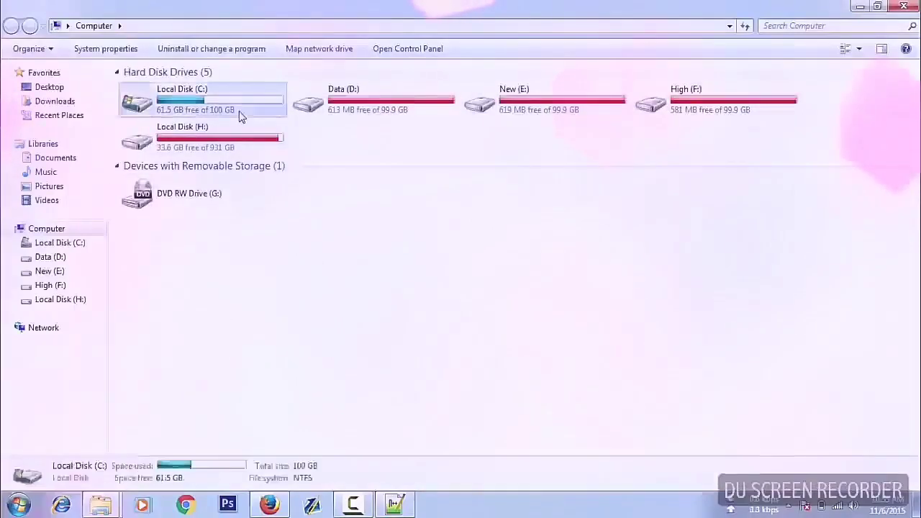
pyautogui.doubleClick(241, 116)
pyautogui.doubleClick(162, 145)
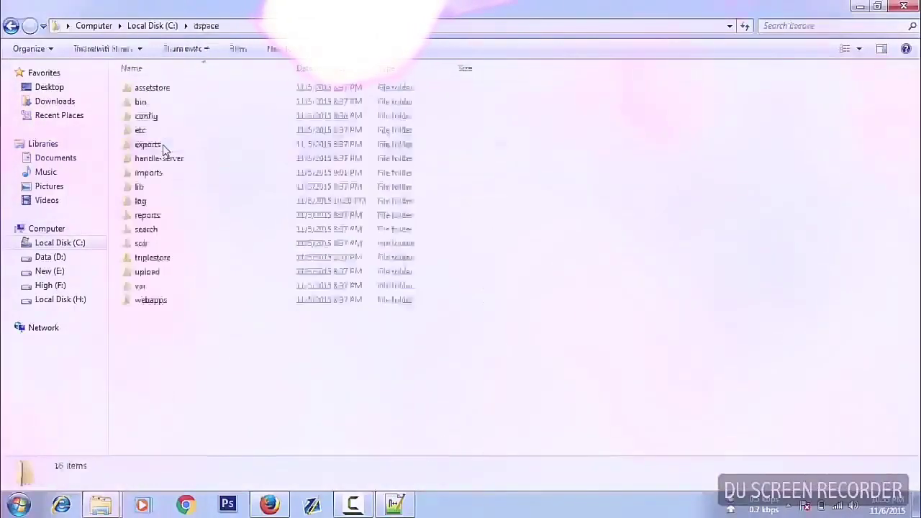
pyautogui.doubleClick(177, 118)
pyautogui.scroll(-2, 236, 357)
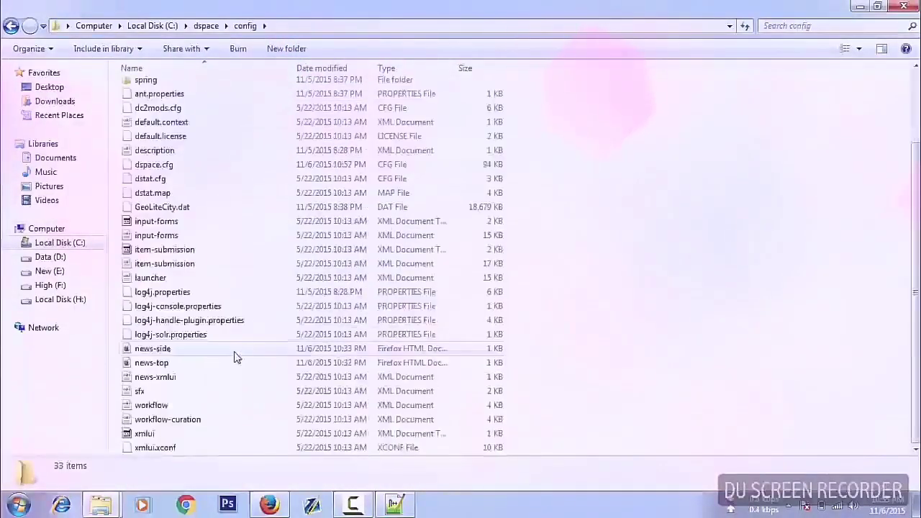
pyautogui.click(215, 363)
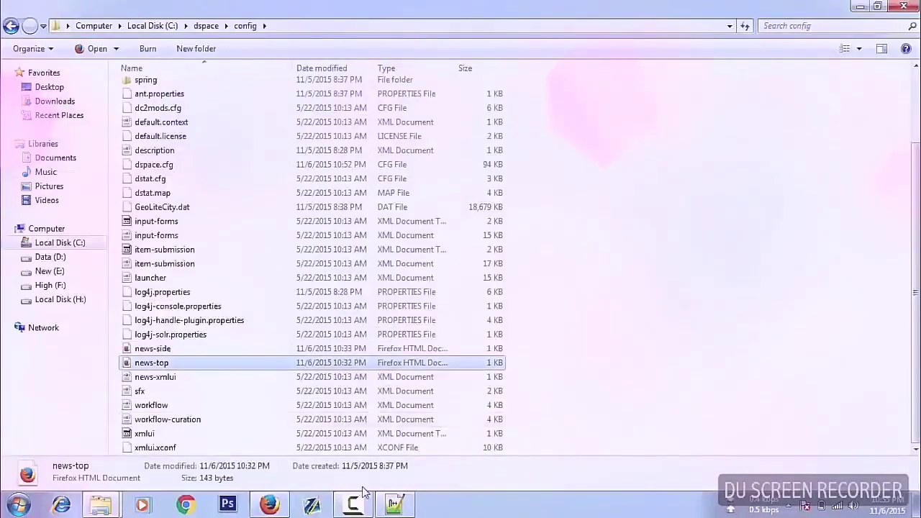
# Open news-top.html from the config folder with Edit with Notepad++.
pyautogui.click(393, 506)
pyautogui.scroll(1, 555, 128)
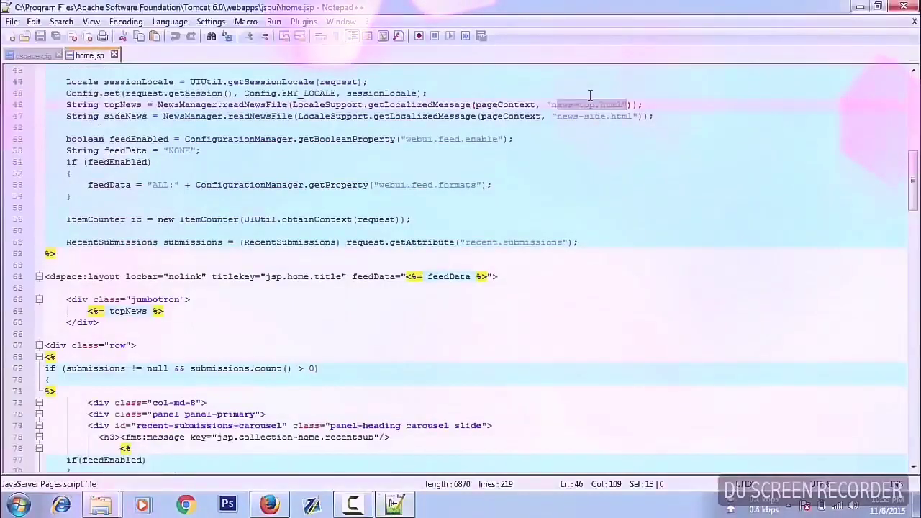
pyautogui.hotkey('alt', 'Tab')
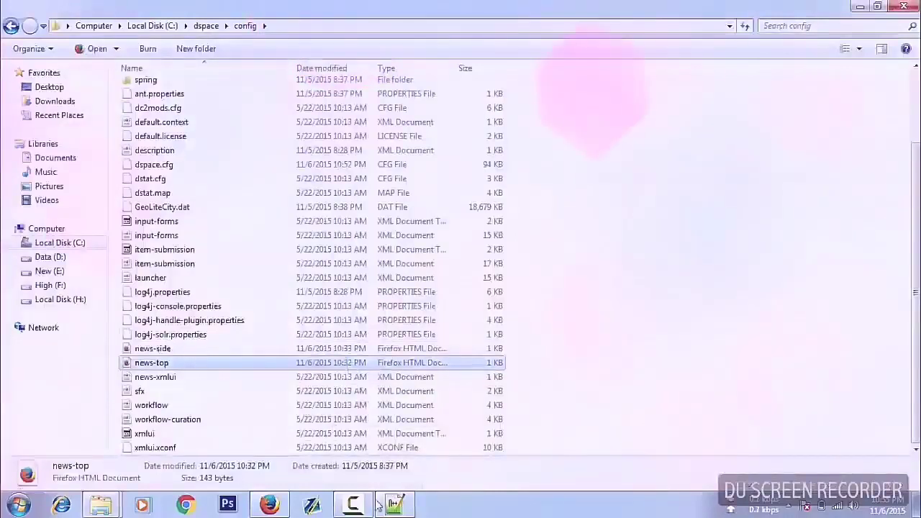
pyautogui.click(393, 506)
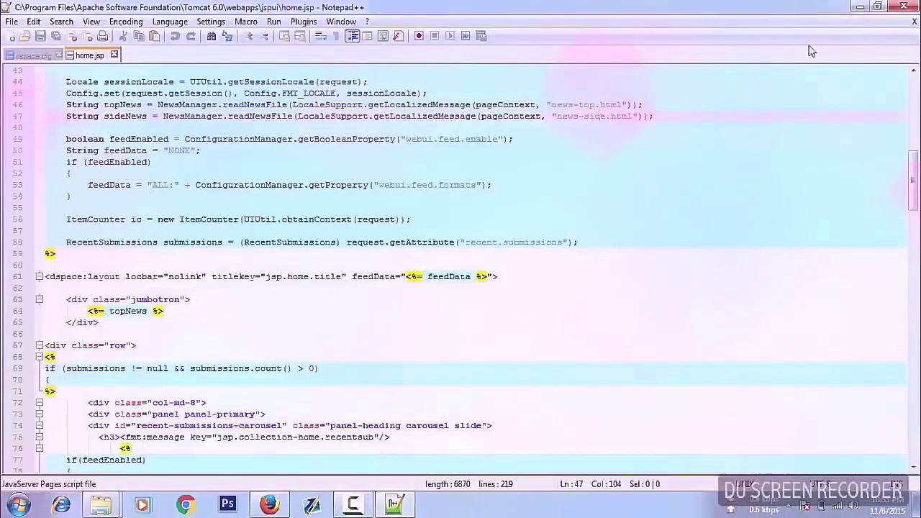
pyautogui.click(858, 5)
pyautogui.click(288, 352)
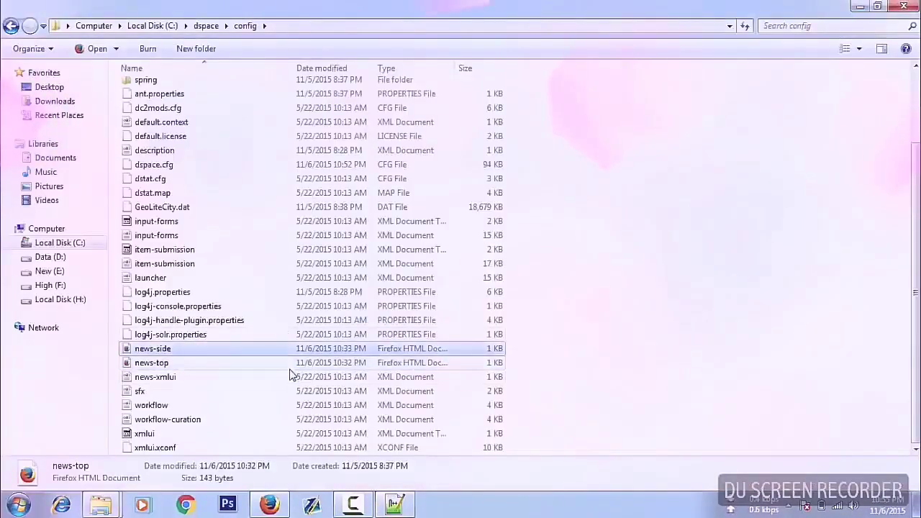
pyautogui.rightClick(284, 365)
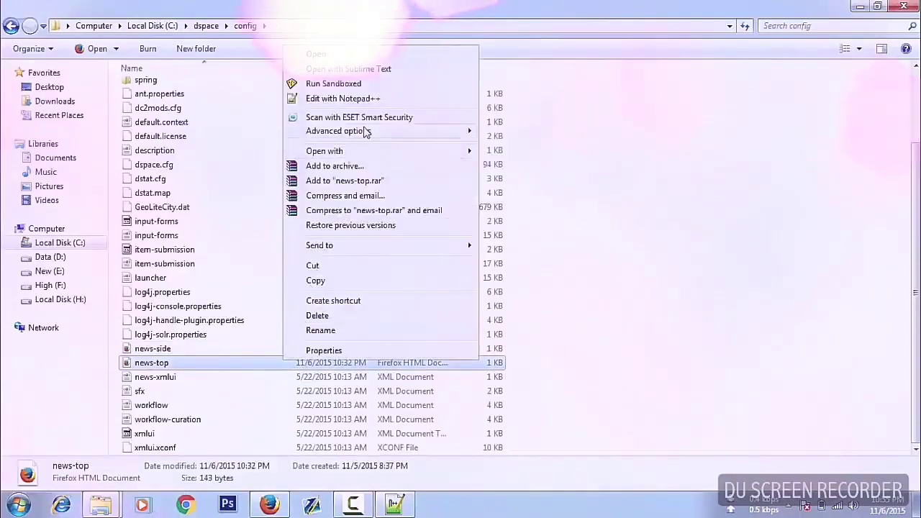
pyautogui.click(364, 100)
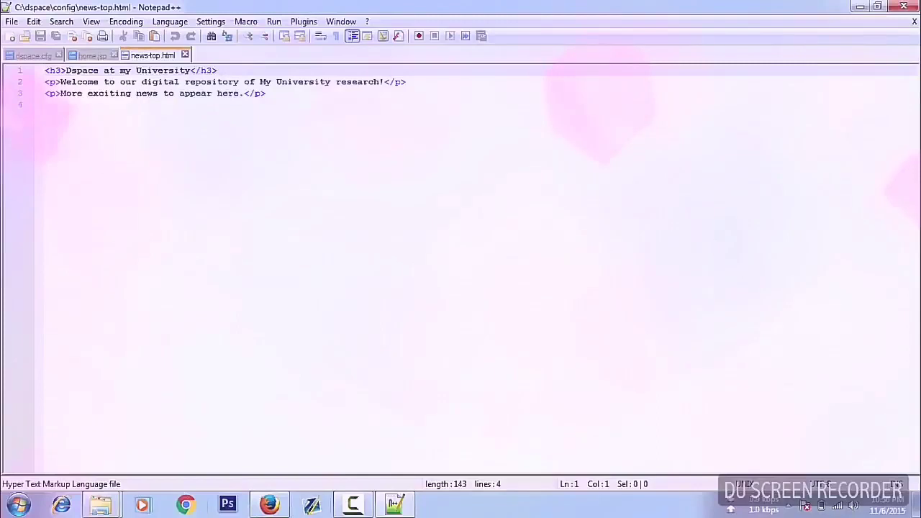
# Compare the news-top.html text with the news shown on the DSpace homepage in Firefox.
pyautogui.moveTo(309, 204); pyautogui.dragTo(5, 46)
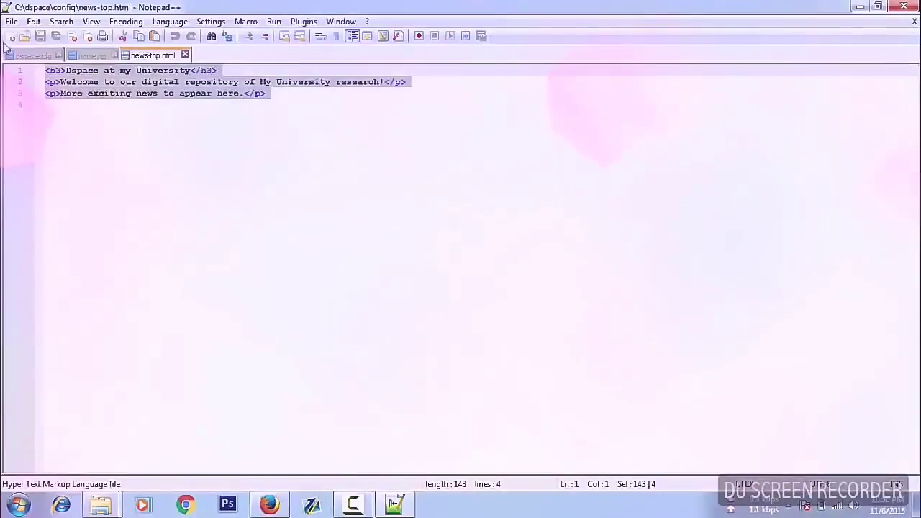
pyautogui.click(272, 505)
pyautogui.moveTo(112, 180); pyautogui.dragTo(196, 208)
pyautogui.click(292, 230)
pyautogui.scroll(2, 207, 205)
pyautogui.scroll(-3, 310, 216)
pyautogui.click(394, 505)
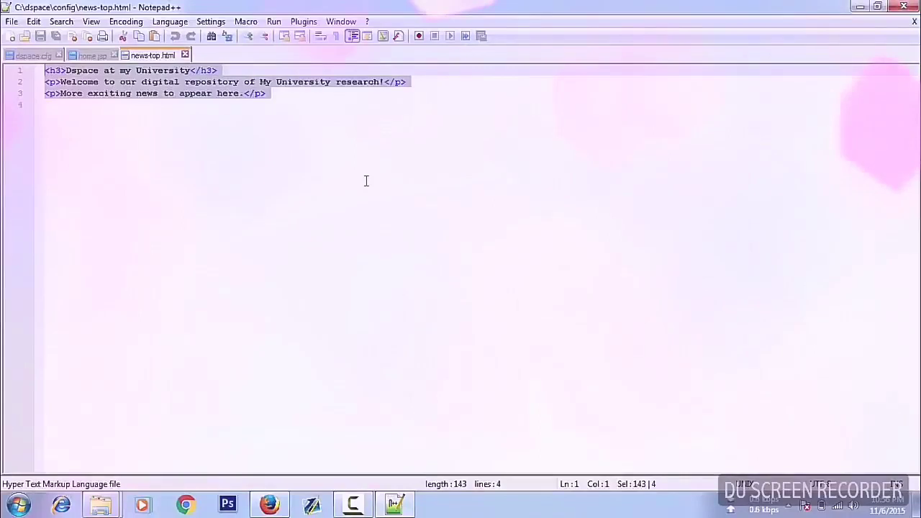
pyautogui.click(355, 296)
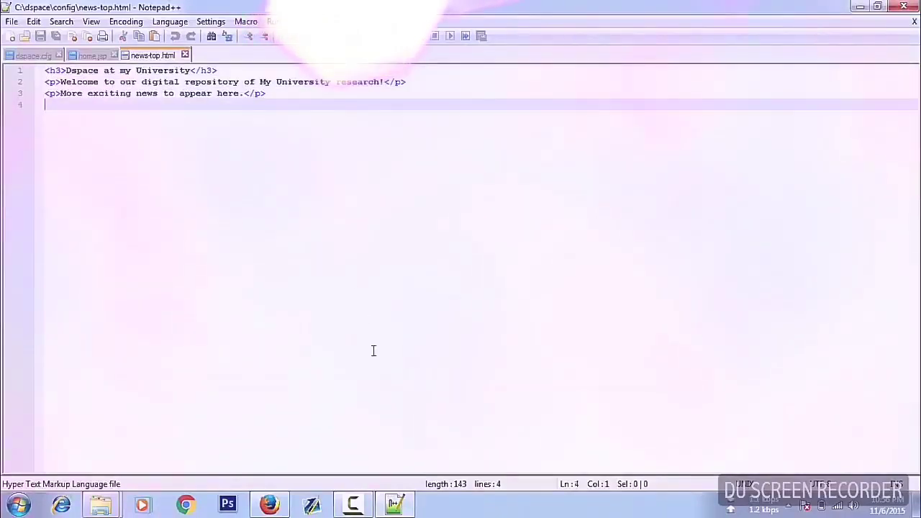
pyautogui.click(400, 504)
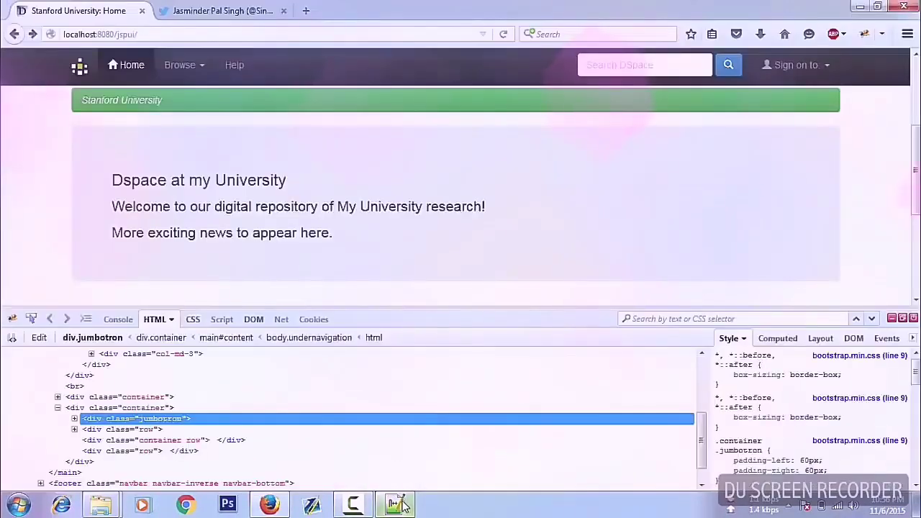
pyautogui.click(401, 503)
# Replace the heading 'Dspace at my University' with 'Stanford University' in news-top.html.
pyautogui.hotkey('ctrl', 'a')
pyautogui.click(94, 81)
pyautogui.moveTo(67, 69); pyautogui.dragTo(190, 71)
pyautogui.write('S')
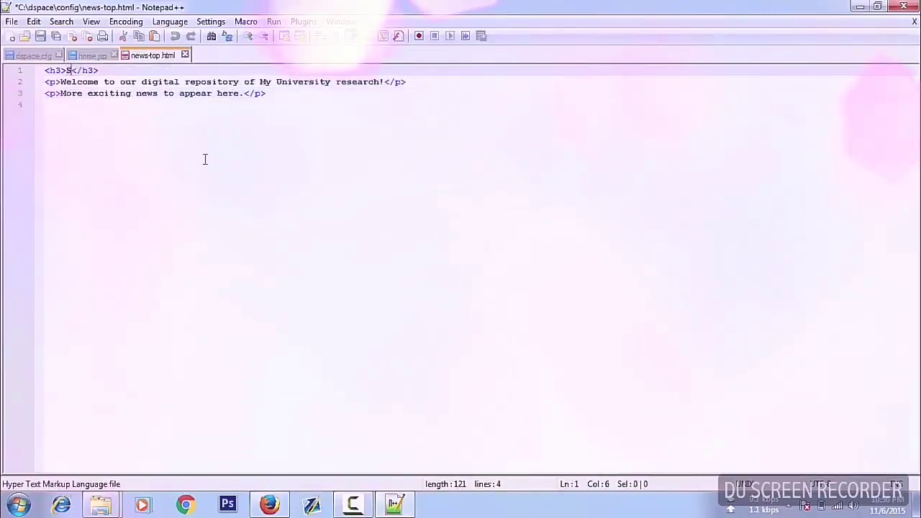
pyautogui.write('ta')
pyautogui.write('nd')
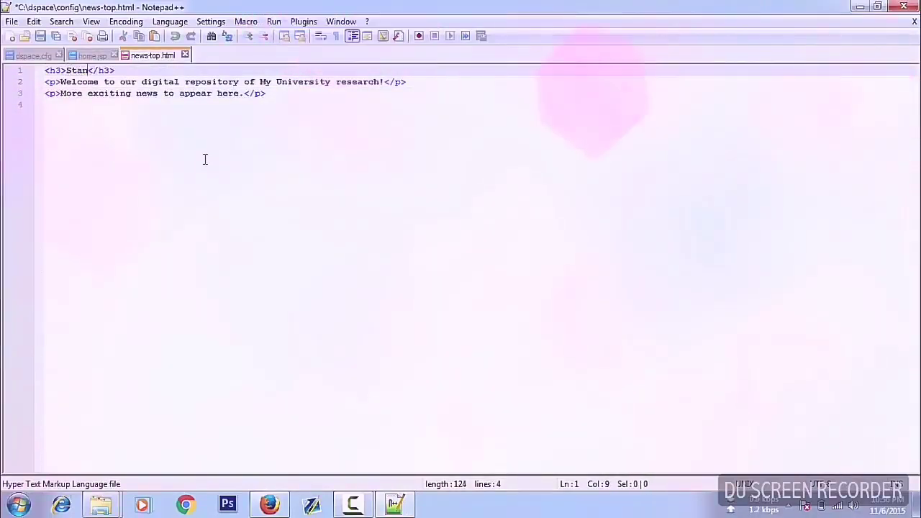
pyautogui.write('ford Uni')
pyautogui.press('Return')
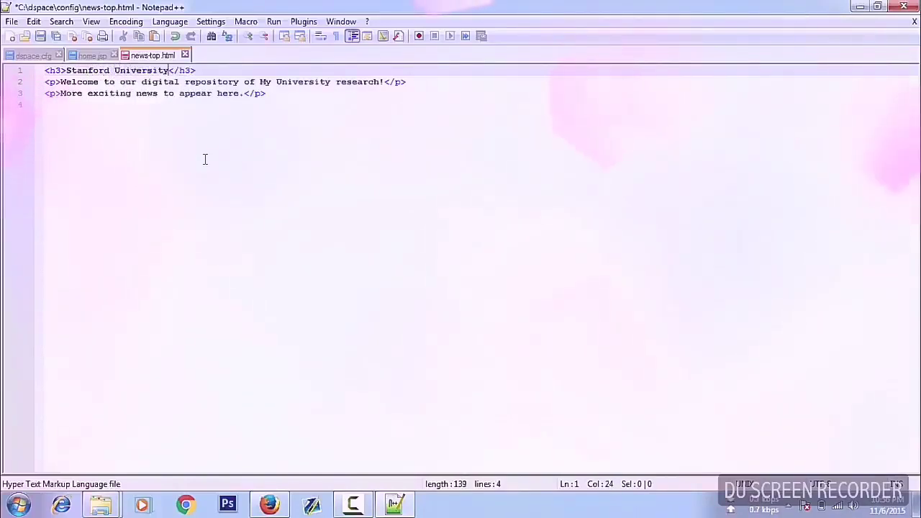
# Check the DSpace homepage, which still shows the original news and default heading.
pyautogui.click(408, 508)
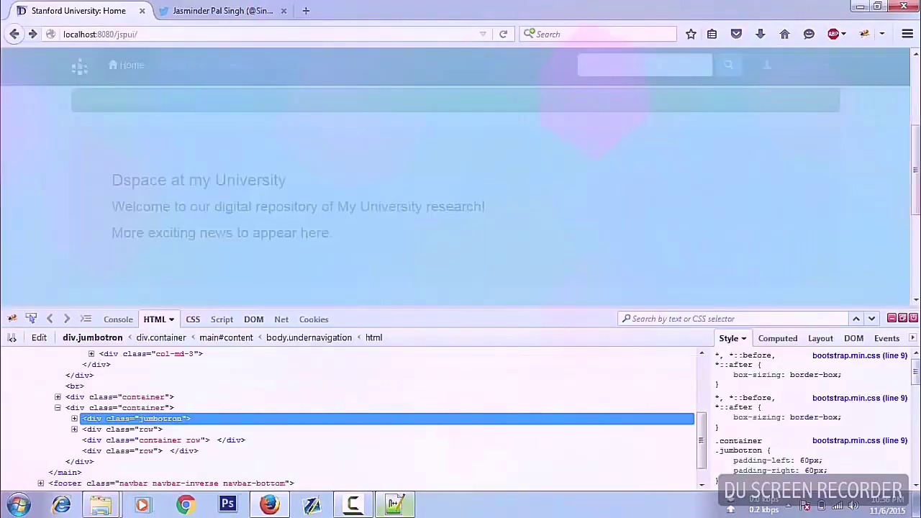
pyautogui.click(396, 504)
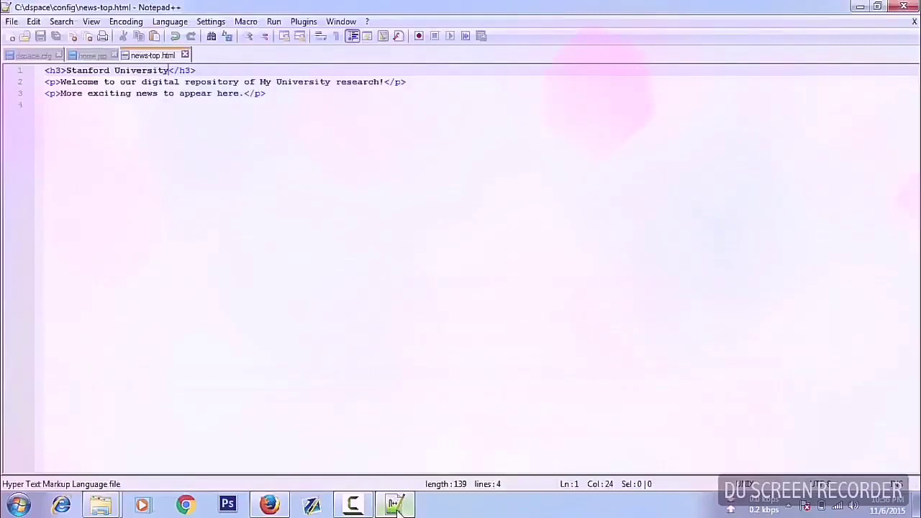
pyautogui.click(396, 504)
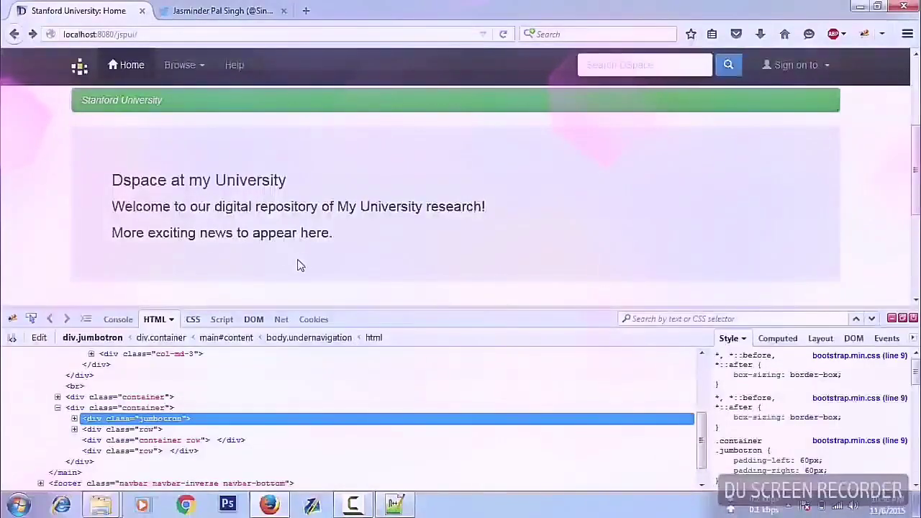
pyautogui.scroll(-4, 301, 265)
pyautogui.doubleClick(90, 173)
# Inspect the 'This is a default installation of DSpace!' heading's markup in Firebug.
pyautogui.moveTo(136, 177); pyautogui.dragTo(270, 219)
pyautogui.click(396, 504)
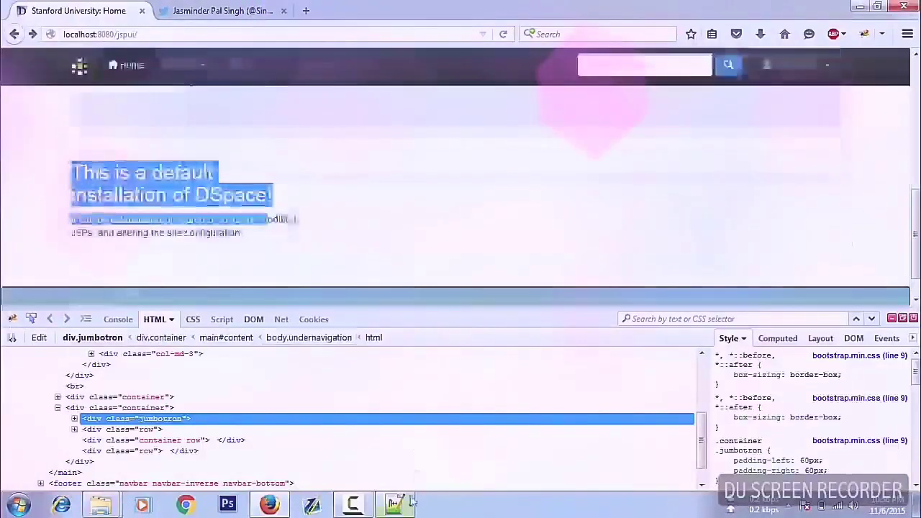
pyautogui.rightClick(175, 189)
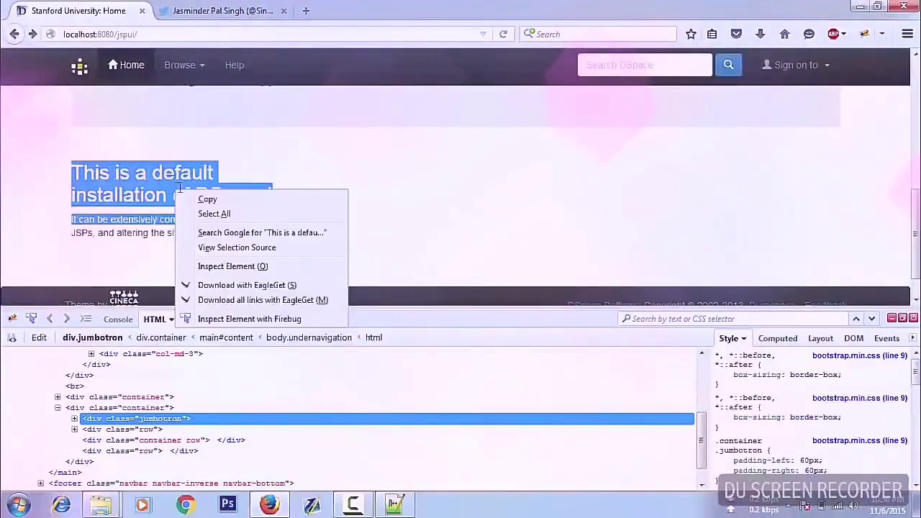
pyautogui.click(177, 189)
pyautogui.rightClick(142, 173)
pyautogui.click(229, 350)
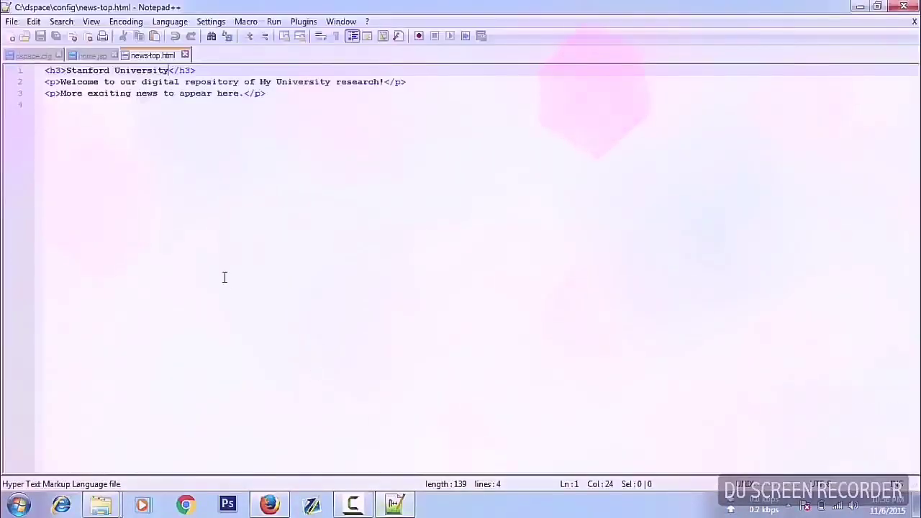
# Review the topNews and sideNews code in home.jsp, selecting sideNews on line 47.
pyautogui.hotkey('ctrl', 'Tab')
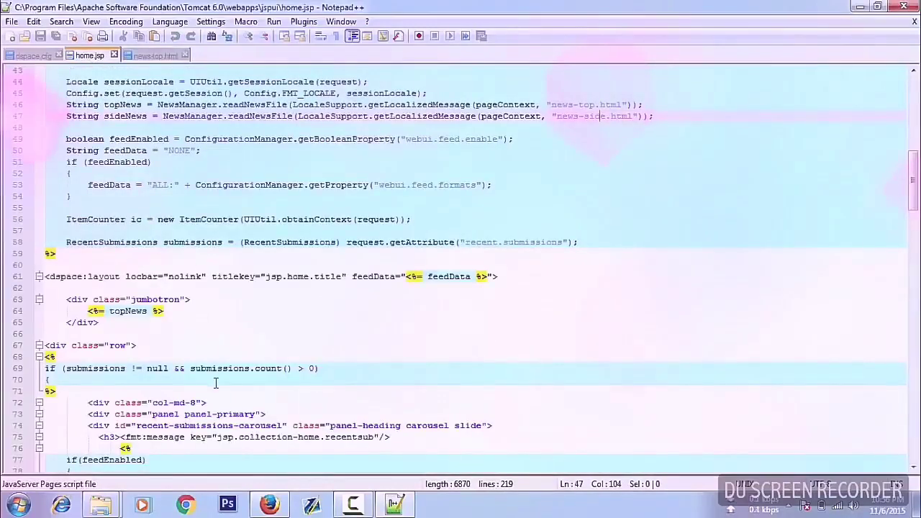
pyautogui.scroll(-1, 215, 383)
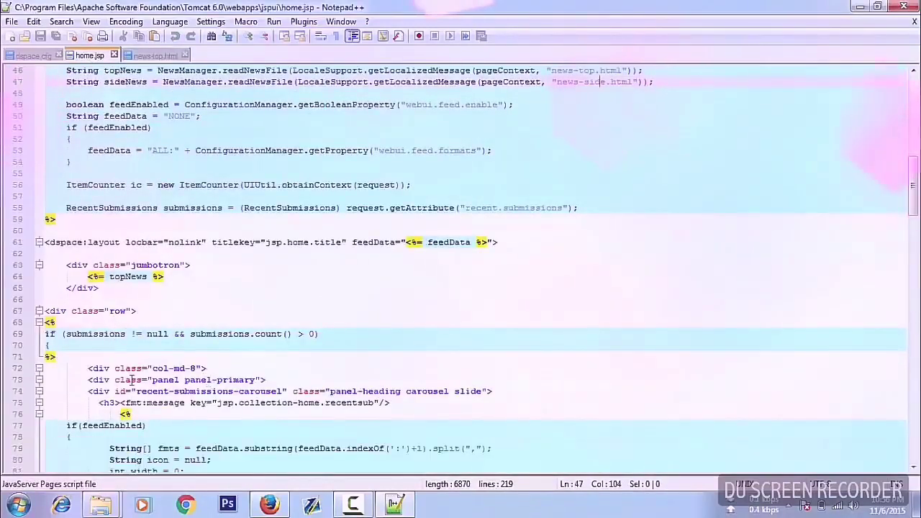
pyautogui.scroll(-1, 132, 381)
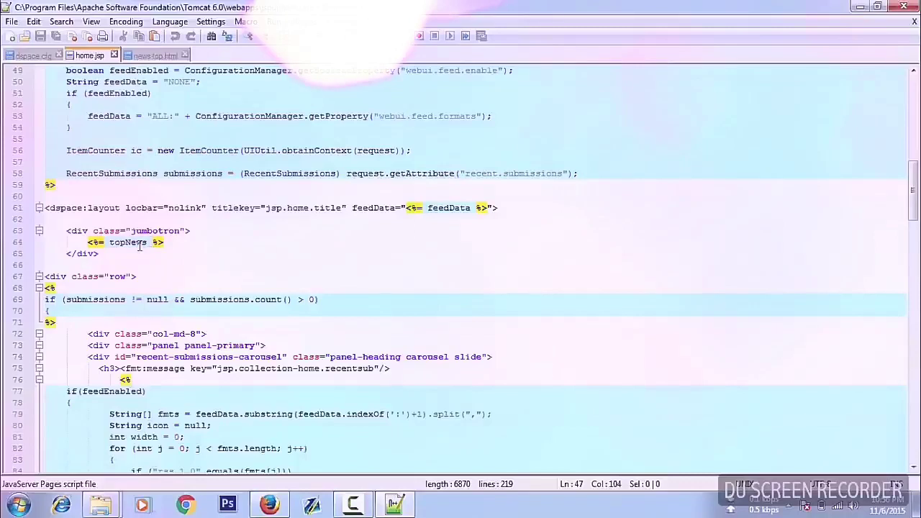
pyautogui.scroll(-8, 399, 261)
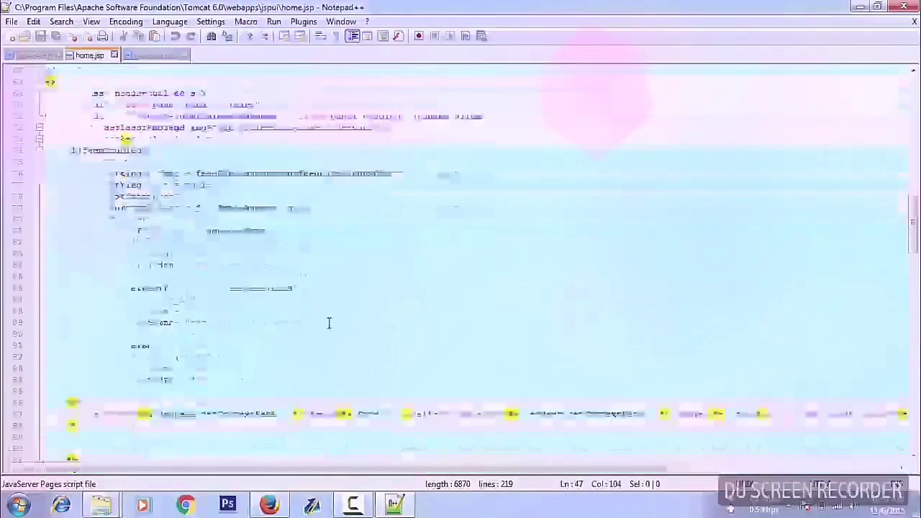
pyautogui.scroll(6, 328, 323)
pyautogui.scroll(-10, 328, 323)
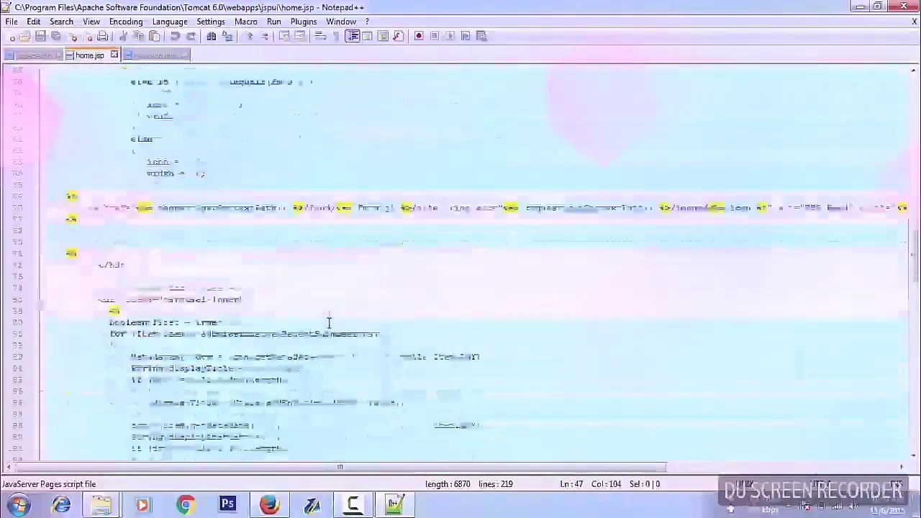
pyautogui.scroll(-6, 302, 284)
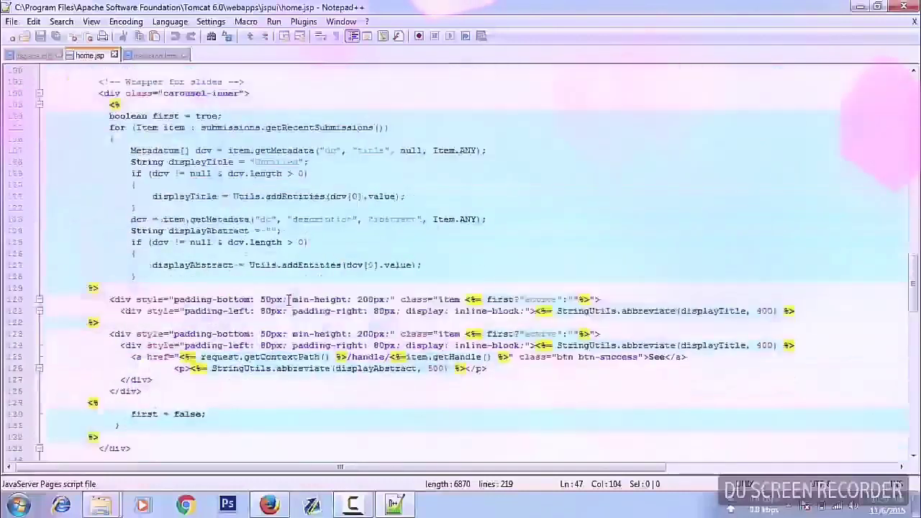
pyautogui.scroll(5, 288, 299)
pyautogui.scroll(20, 289, 299)
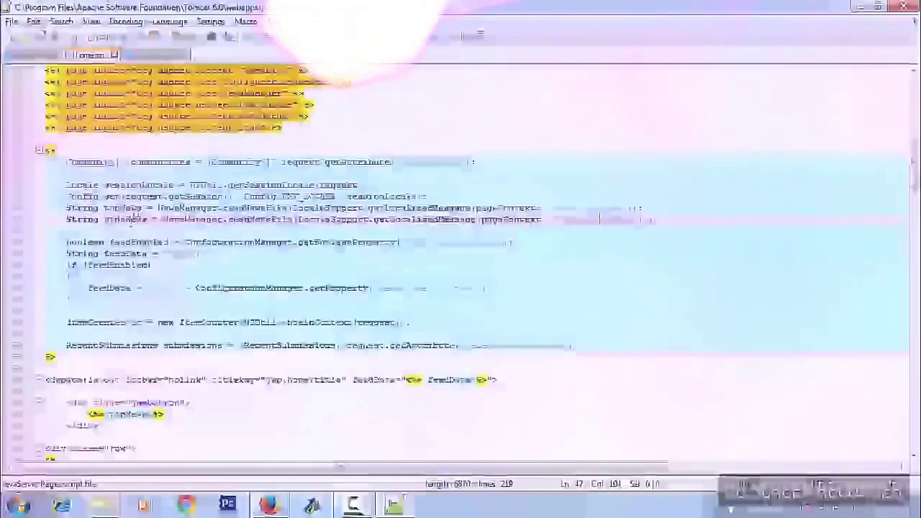
pyautogui.doubleClick(128, 219)
# Search home.jsp for sideNews and find its output expression on line 157.
pyautogui.hotkey('ctrl', 'f')
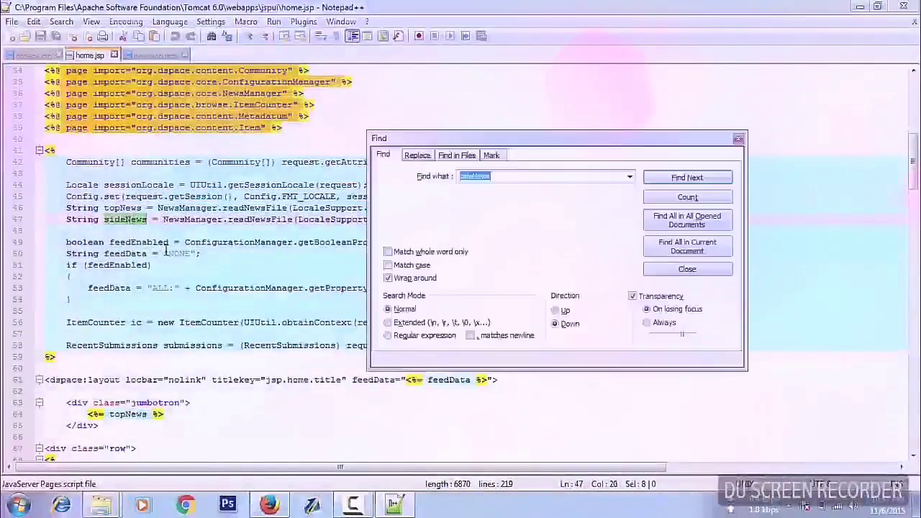
pyautogui.press('Return')
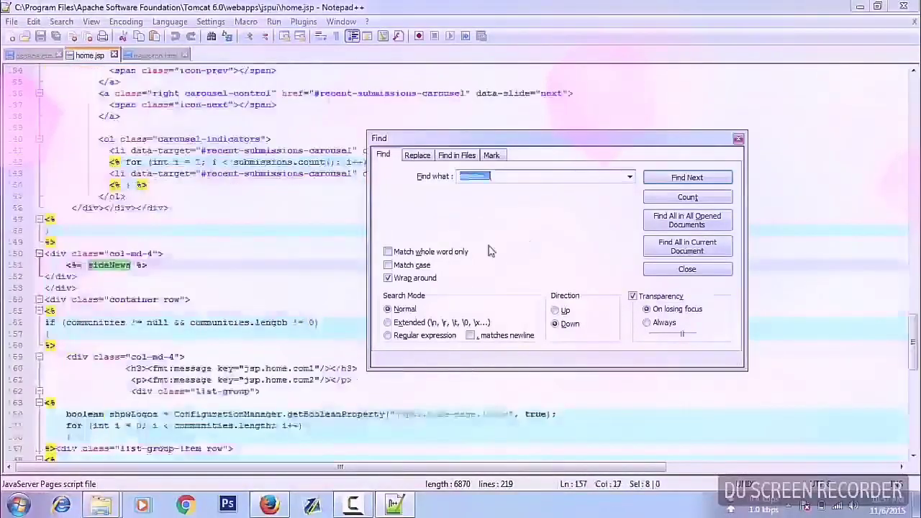
pyautogui.click(161, 264)
pyautogui.moveTo(161, 264); pyautogui.dragTo(76, 264)
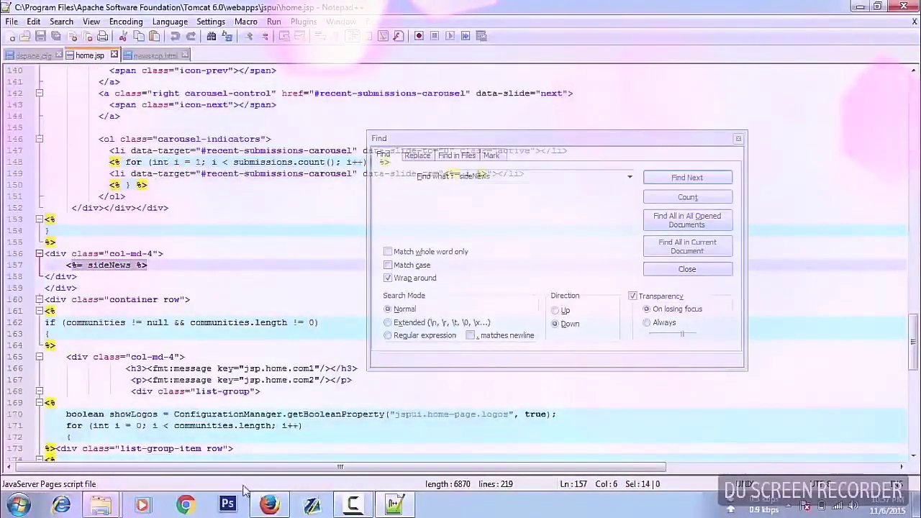
pyautogui.hotkey('alt', 'Tab')
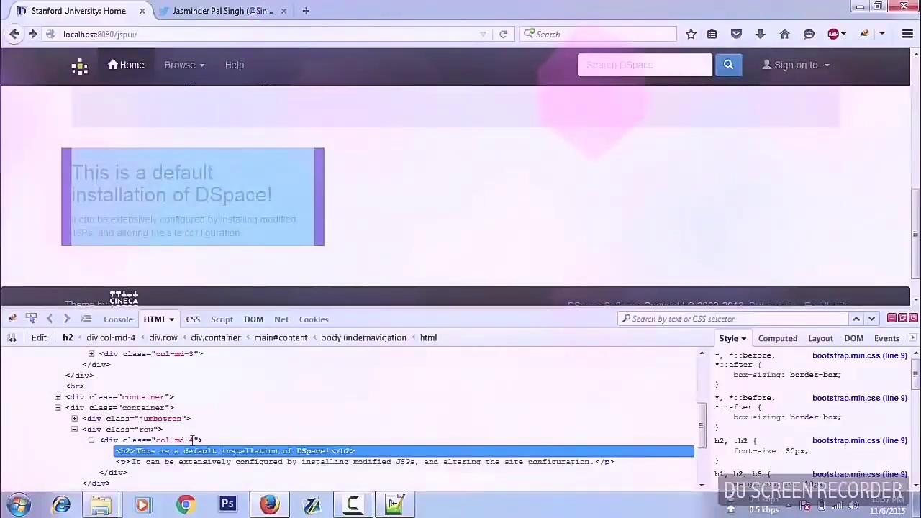
pyautogui.hotkey('alt', 'Tab')
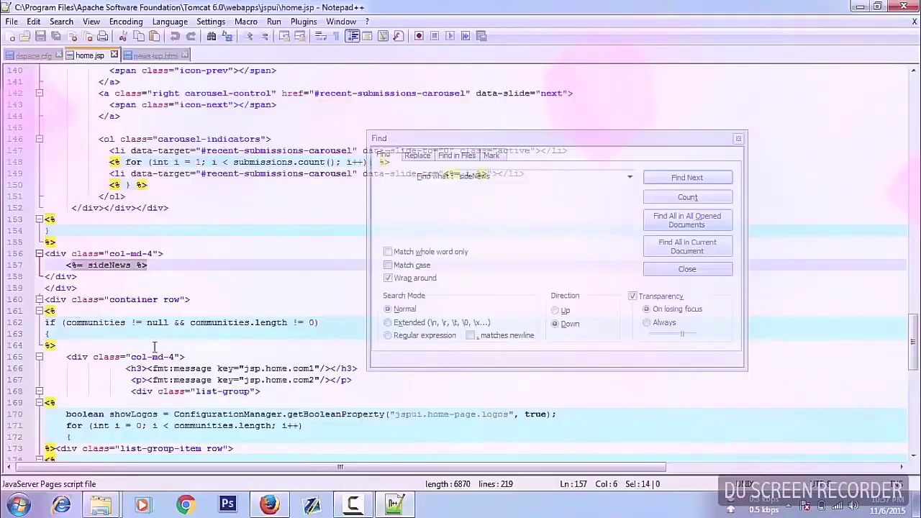
# Trace sideNews to its news-side.html declaration and return to the C:\dspace\config folder.
pyautogui.moveTo(164, 253); pyautogui.dragTo(81, 252)
pyautogui.click(151, 264)
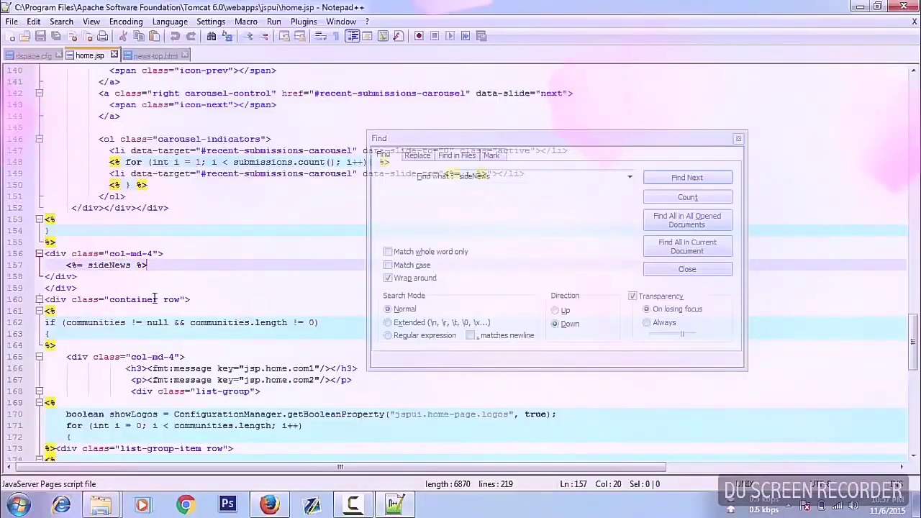
pyautogui.doubleClick(108, 265)
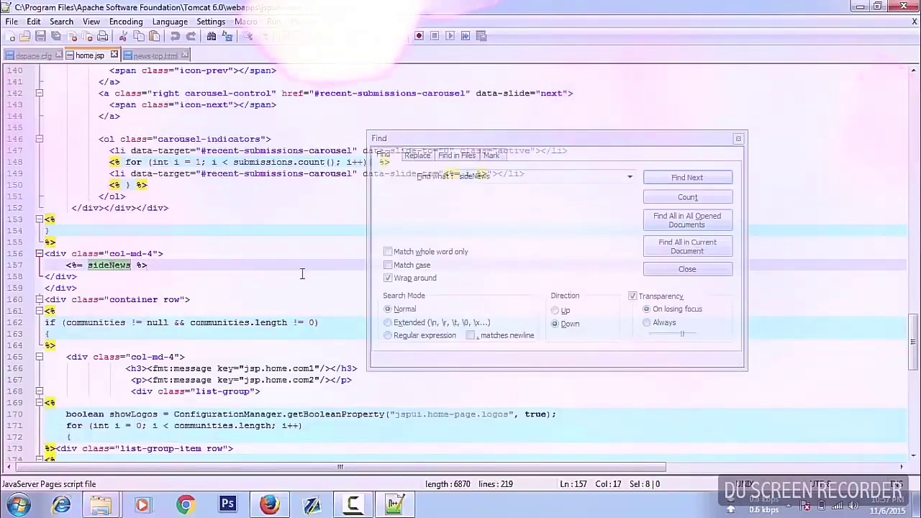
pyautogui.scroll(10, 288, 274)
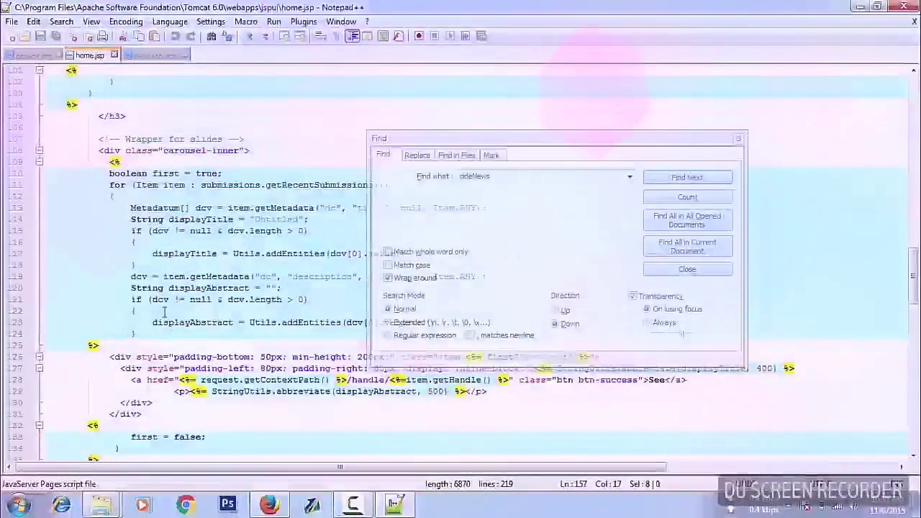
pyautogui.click(676, 178)
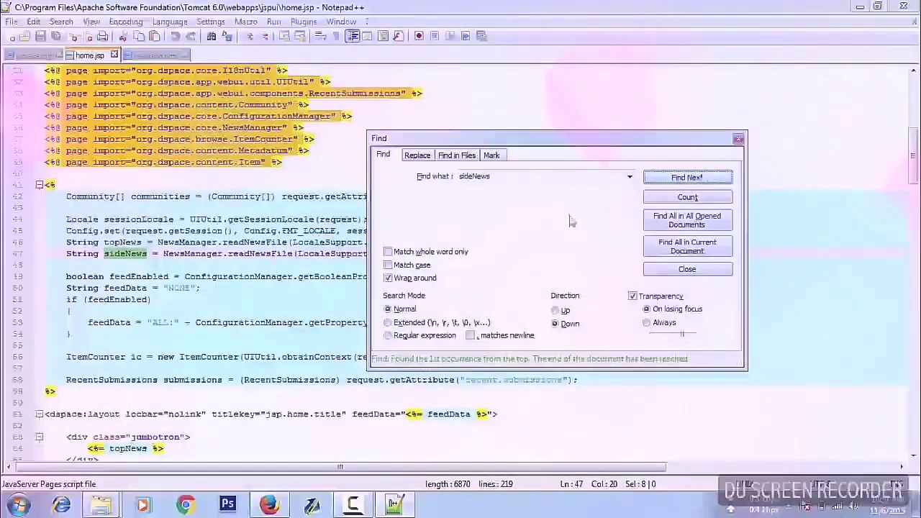
pyautogui.click(738, 139)
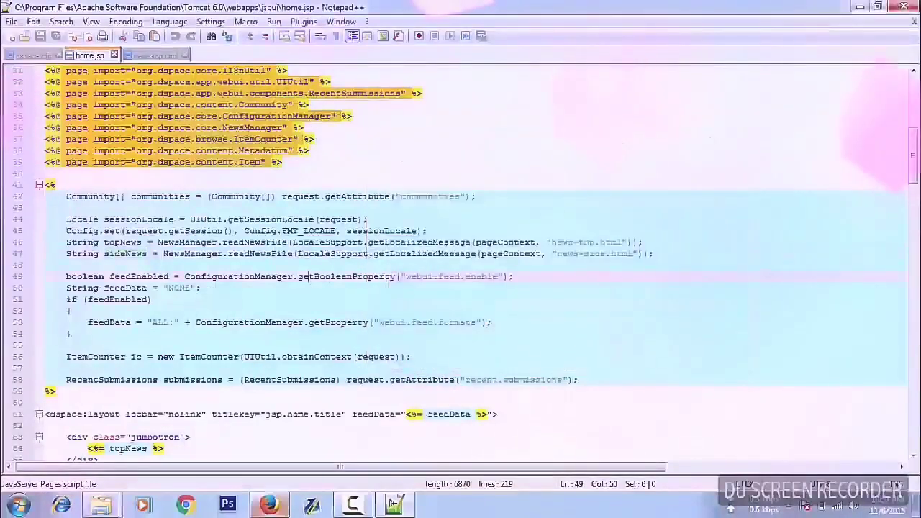
pyautogui.moveTo(105, 509)
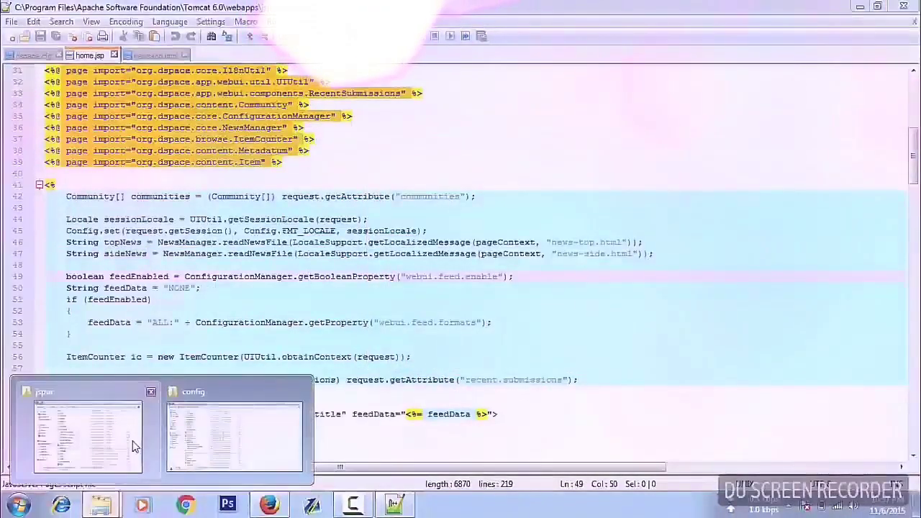
pyautogui.click(252, 432)
# Open news-side.html in Notepad++, delete all its default-installation text, and save it empty.
pyautogui.click(212, 353)
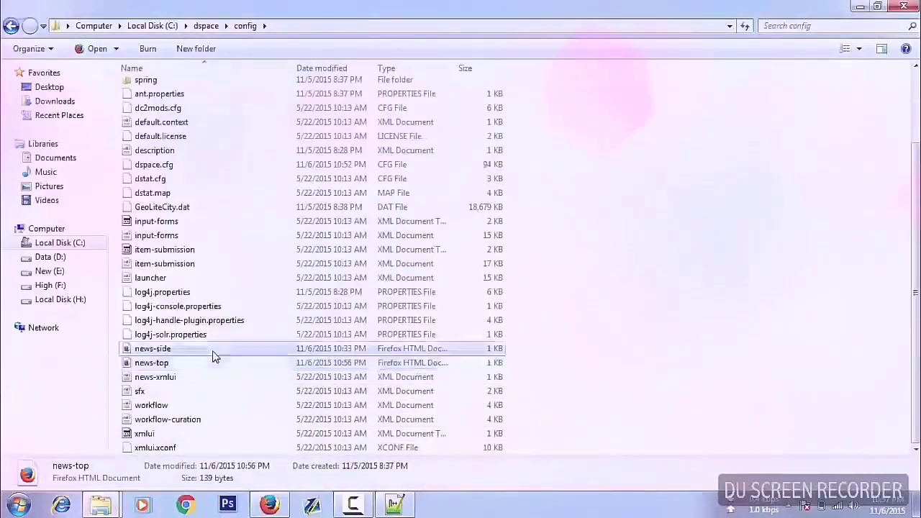
pyautogui.rightClick(215, 356)
pyautogui.click(269, 93)
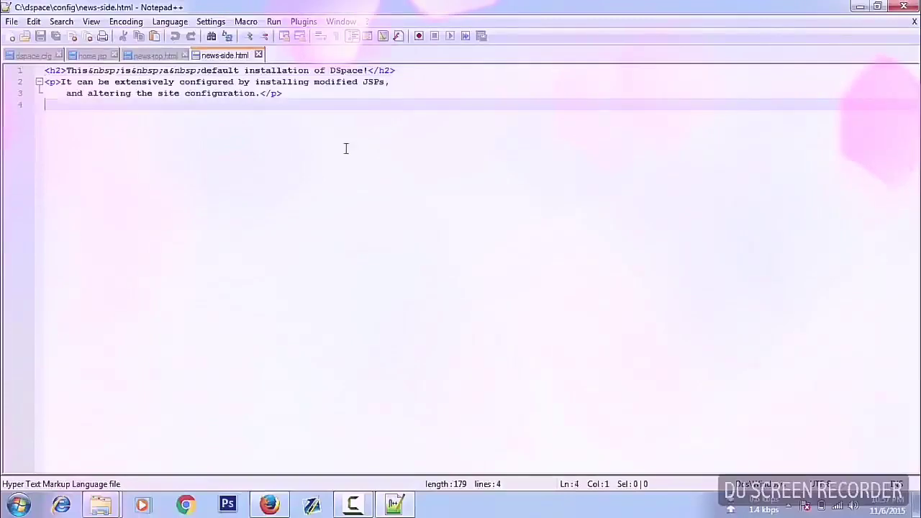
pyautogui.hotkey('ctrl', 'a')
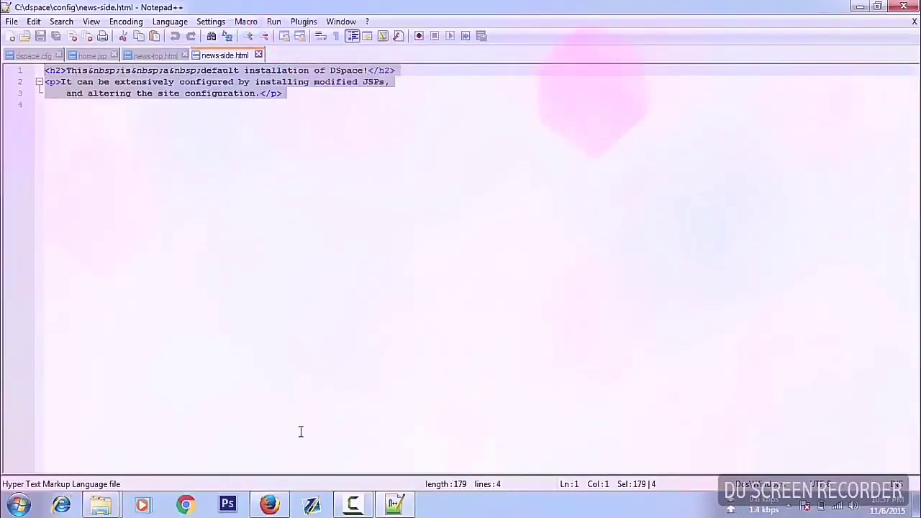
pyautogui.press('Delete')
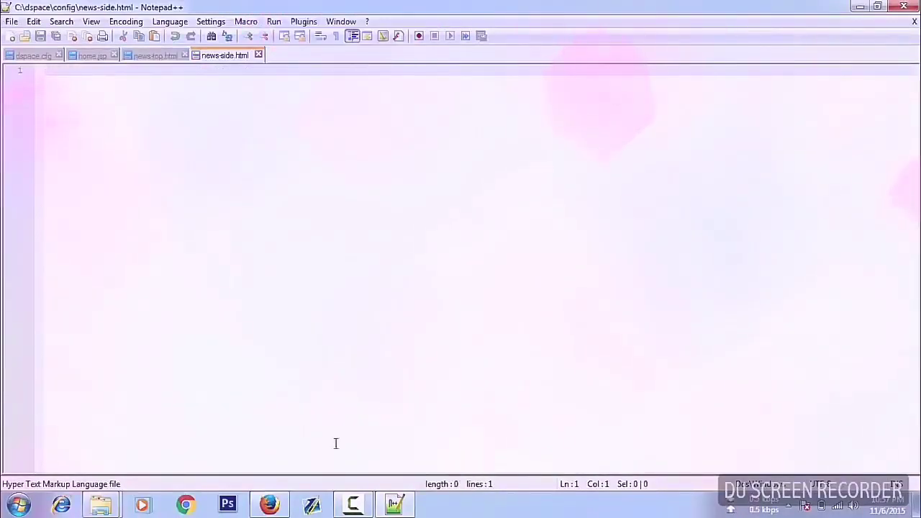
pyautogui.click(394, 508)
pyautogui.click(789, 506)
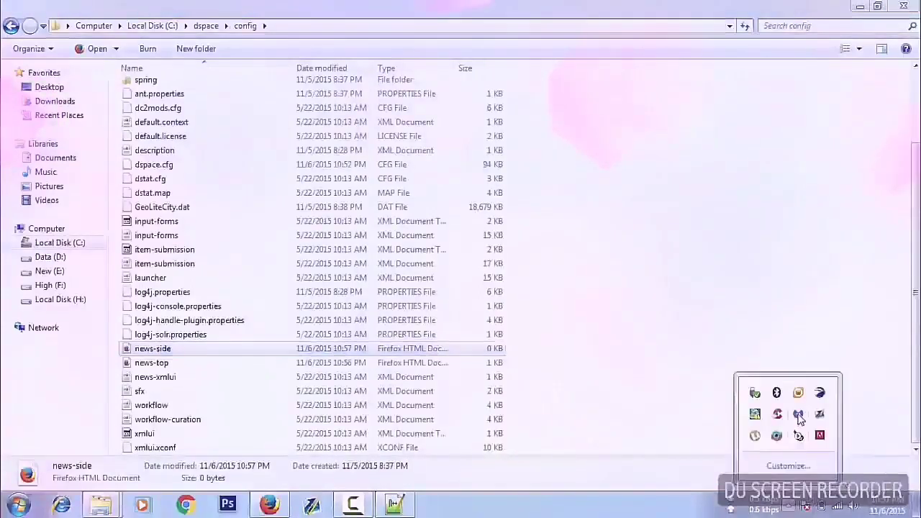
# Restart the Tomcat6 service by stopping and starting it from its tray icon.
pyautogui.rightClick(799, 437)
pyautogui.click(824, 379)
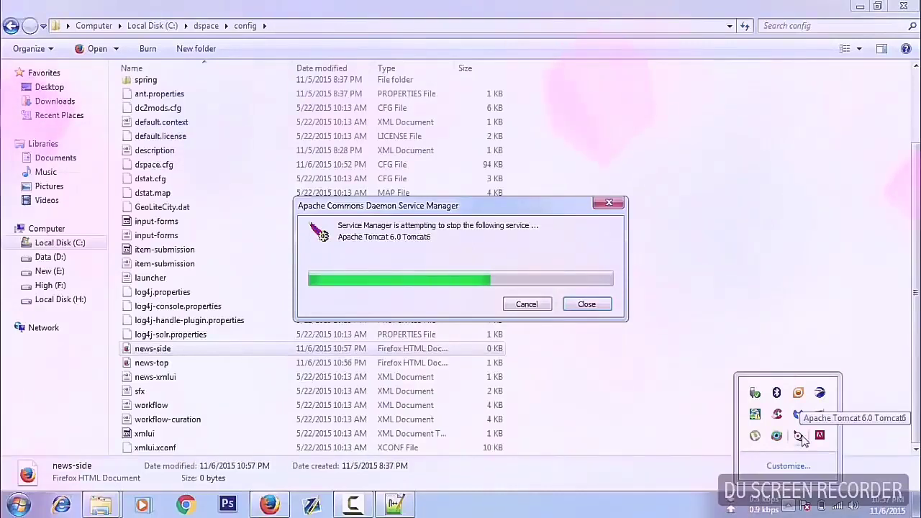
pyautogui.rightClick(799, 436)
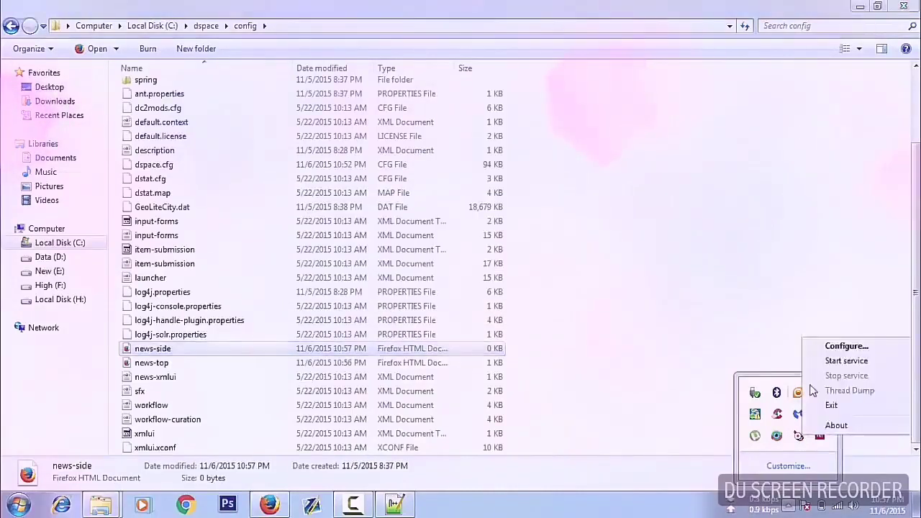
pyautogui.click(850, 361)
pyautogui.click(270, 506)
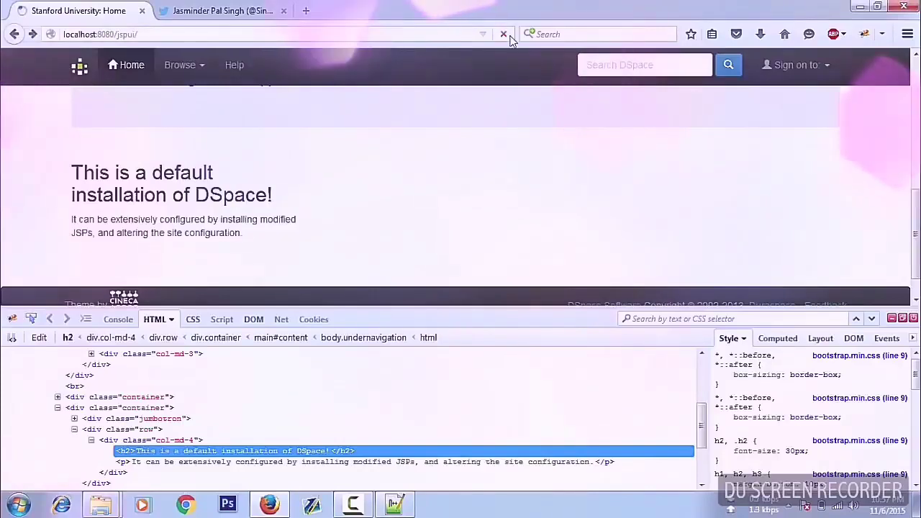
# Reload the DSpace homepage and confirm the Stanford University heading and missing side notice.
pyautogui.click(504, 34)
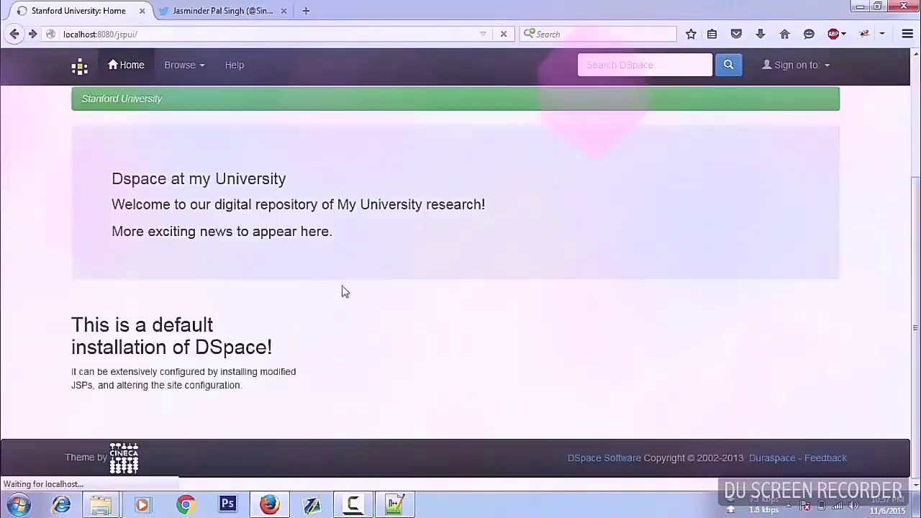
pyautogui.scroll(-3, 142, 373)
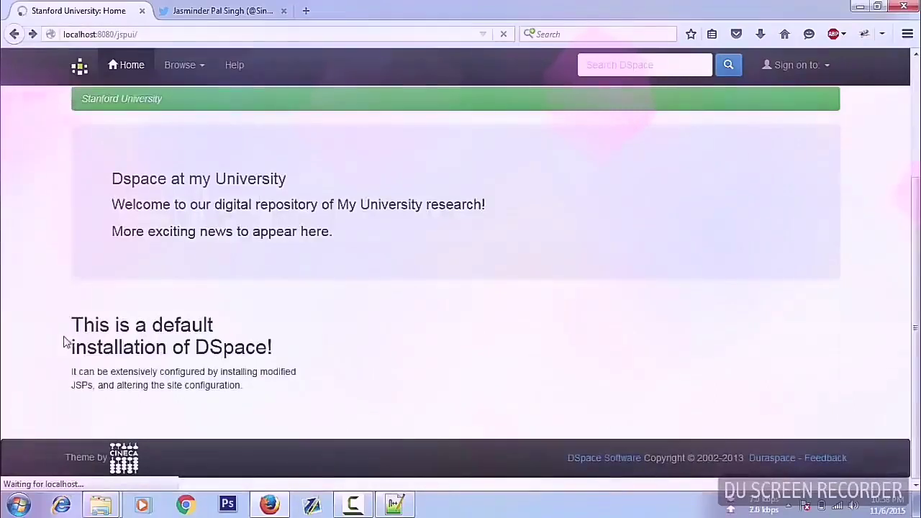
pyautogui.moveTo(106, 330); pyautogui.dragTo(245, 389)
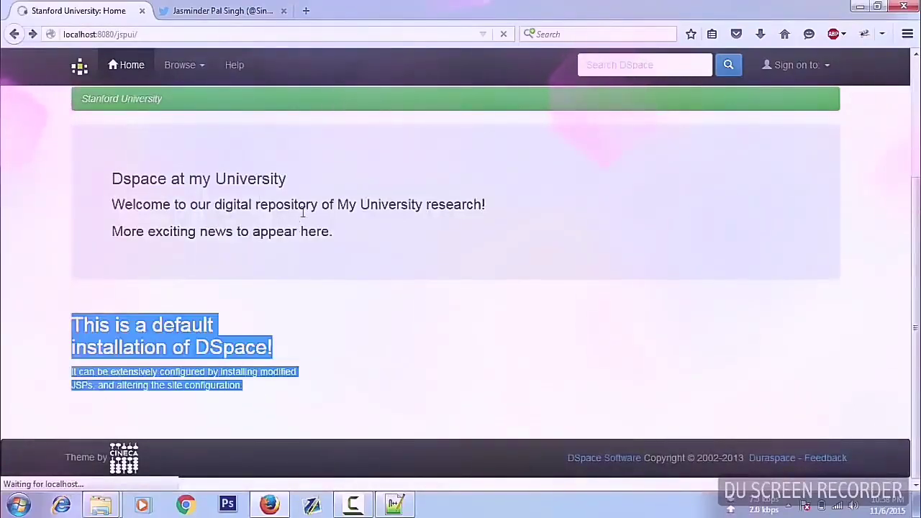
pyautogui.moveTo(300, 187); pyautogui.dragTo(105, 179)
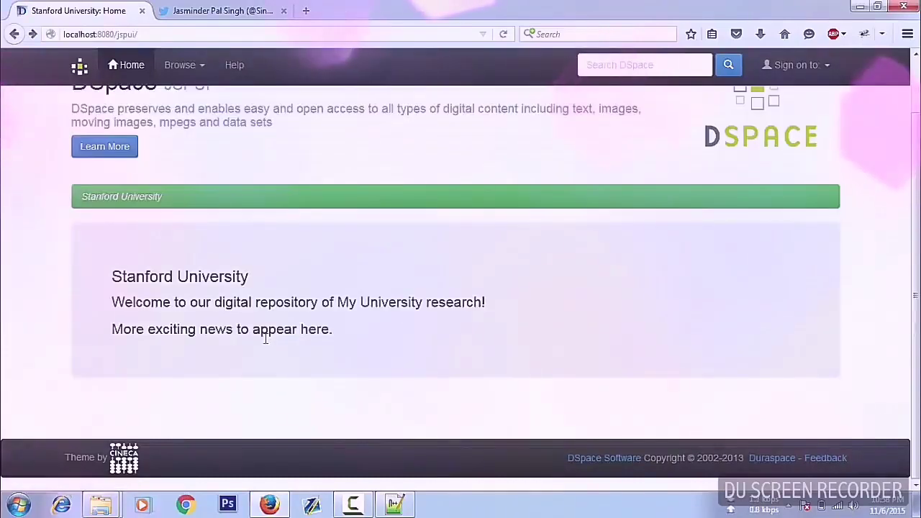
pyautogui.moveTo(262, 275); pyautogui.dragTo(70, 282)
pyautogui.scroll(1, 219, 285)
pyautogui.scroll(1, 220, 285)
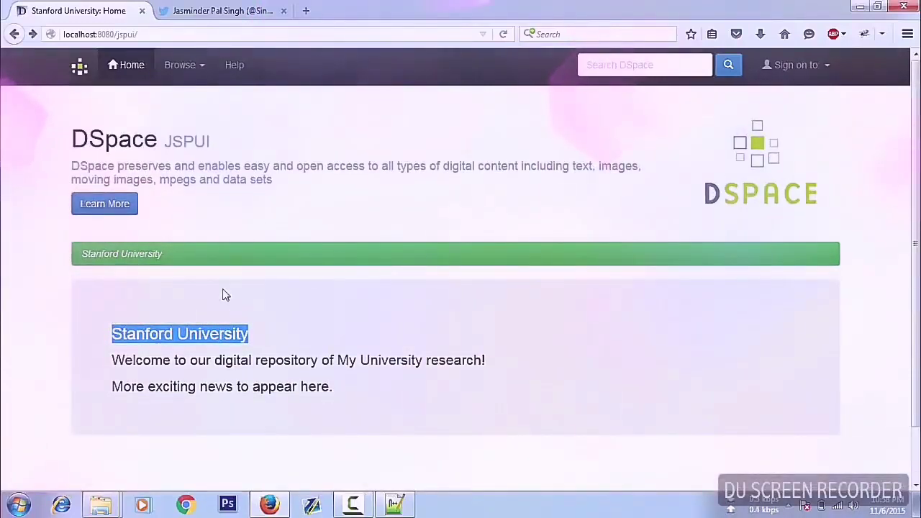
pyautogui.scroll(-1, 229, 300)
pyautogui.scroll(1, 345, 310)
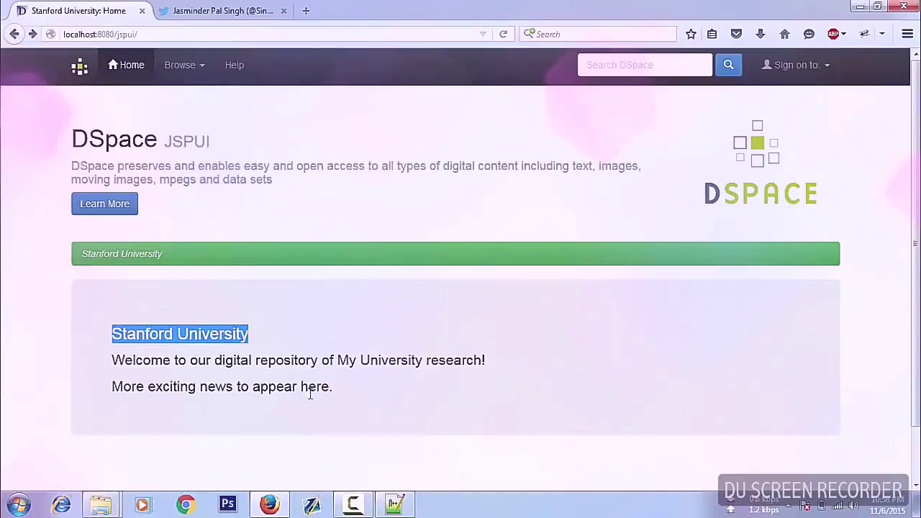
pyautogui.click(289, 173)
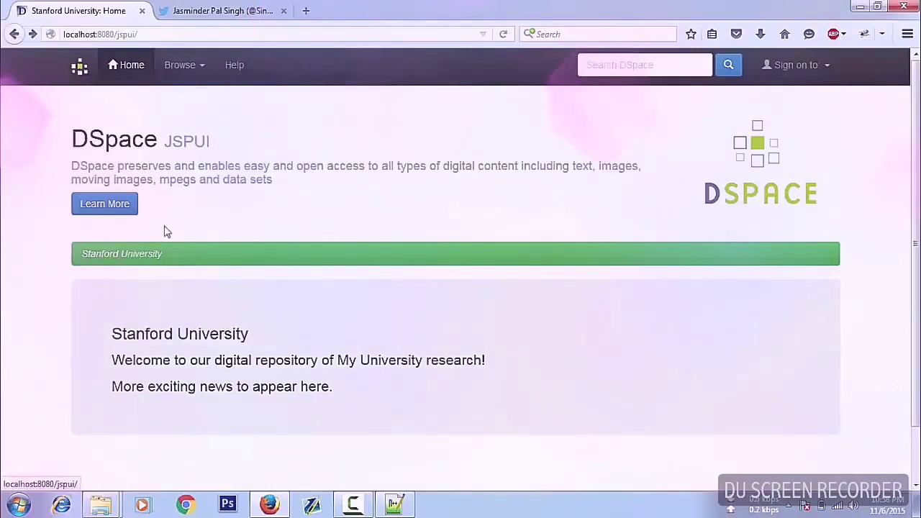
# Inspect the navbar logo to reveal /jspui/image/dspace-logo-only.png, then bring up the jspui folder.
pyautogui.rightClick(84, 70)
pyautogui.click(173, 344)
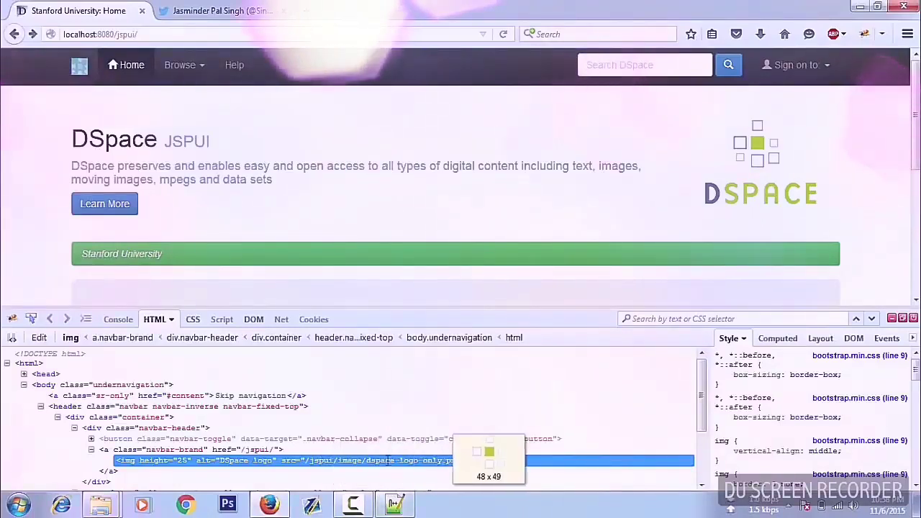
pyautogui.moveTo(101, 506)
pyautogui.click(130, 442)
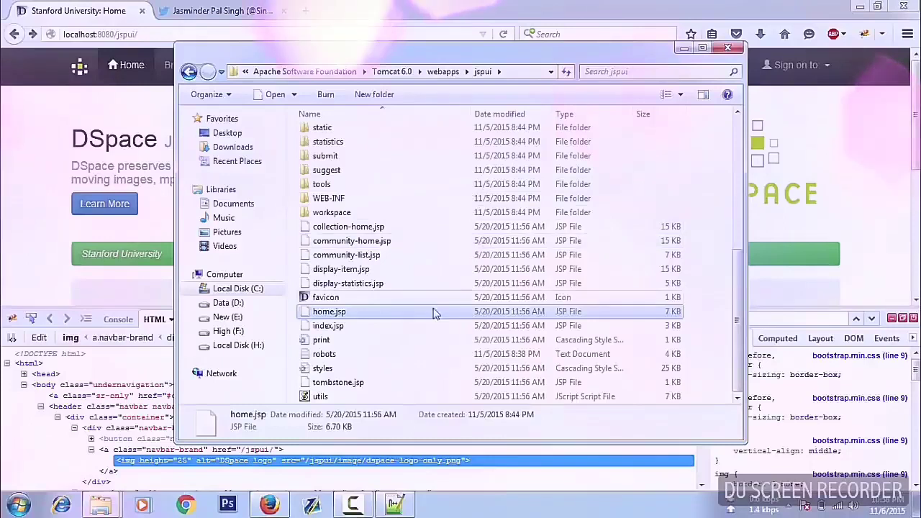
# Open the jspui image folder and preview the 48 x 49 dspace-logo-only.png in Photo Viewer.
pyautogui.scroll(2, 422, 308)
pyautogui.scroll(4, 351, 249)
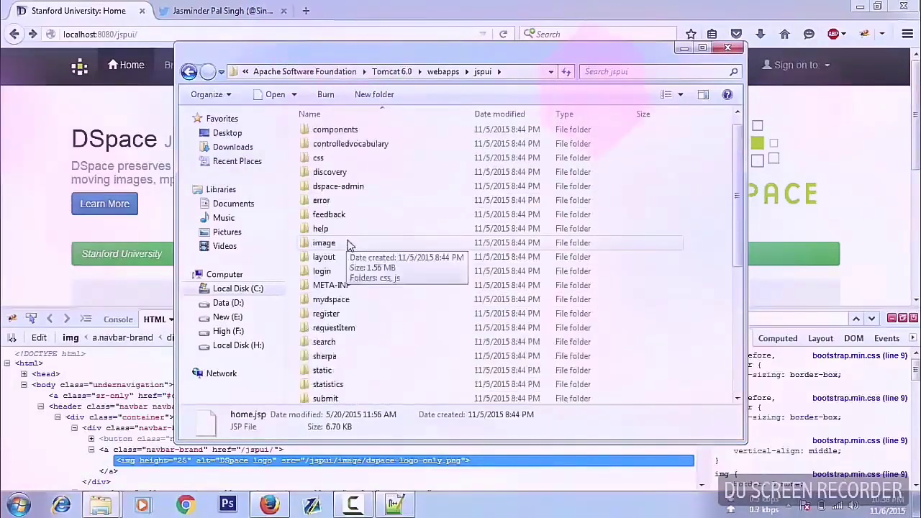
pyautogui.doubleClick(350, 246)
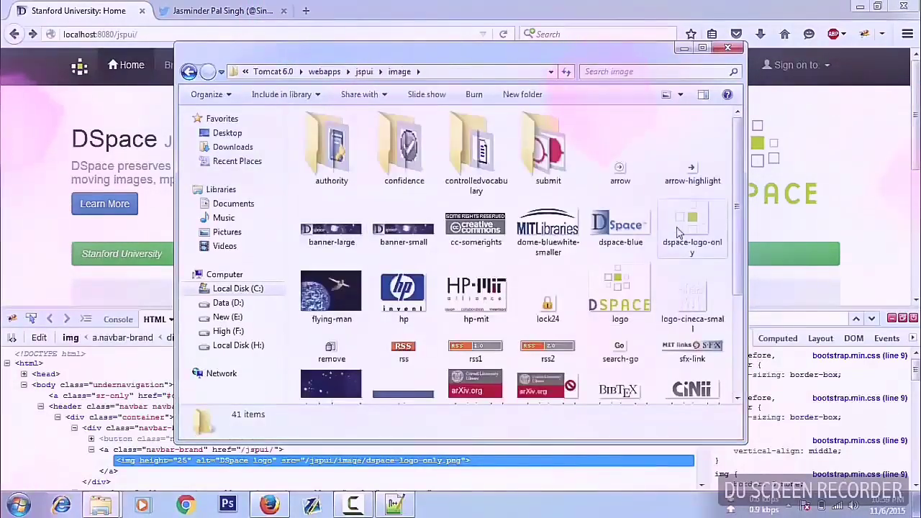
pyautogui.click(688, 242)
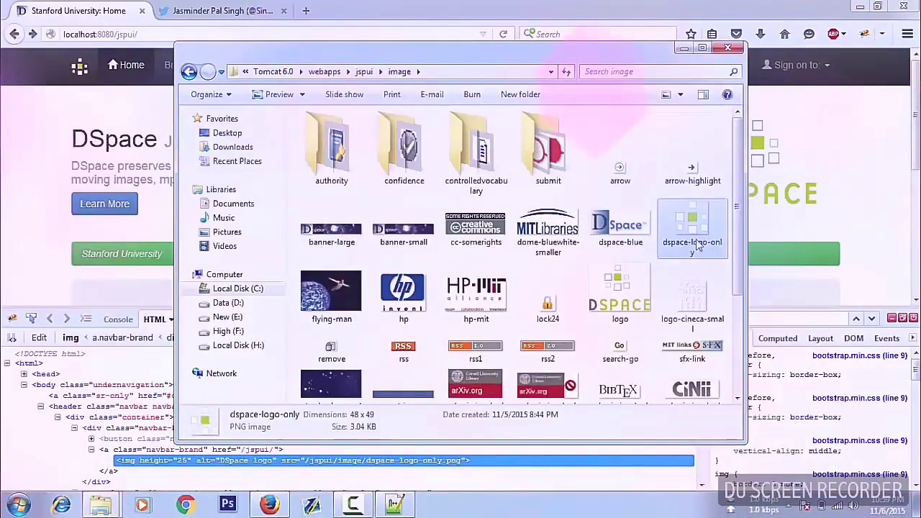
pyautogui.scroll(-3, 719, 277)
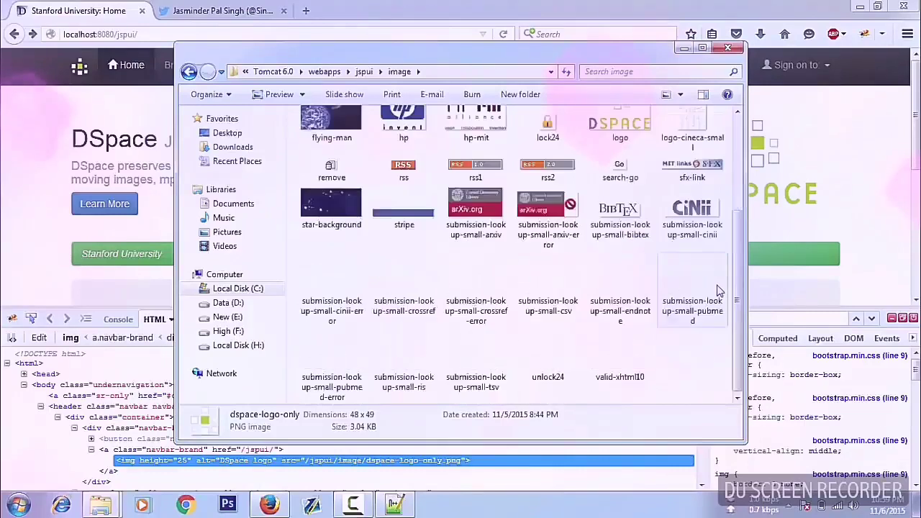
pyautogui.scroll(3, 718, 288)
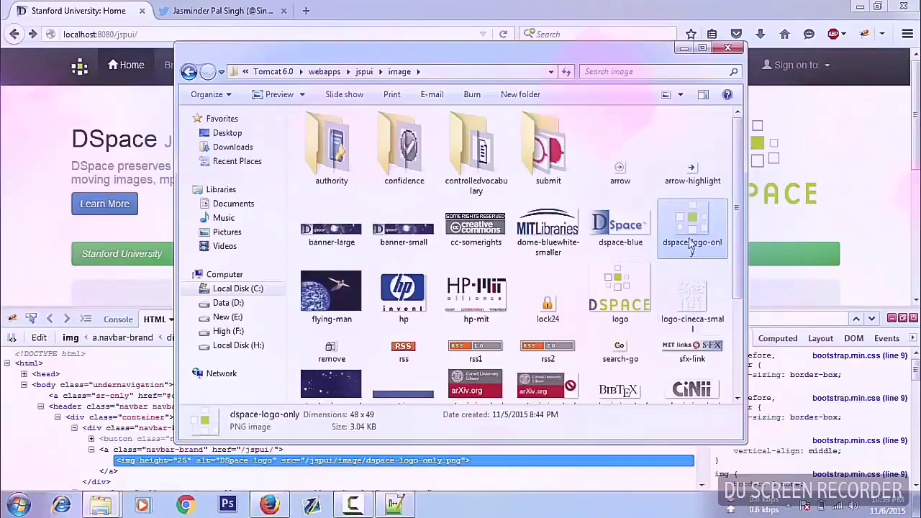
pyautogui.click(636, 244)
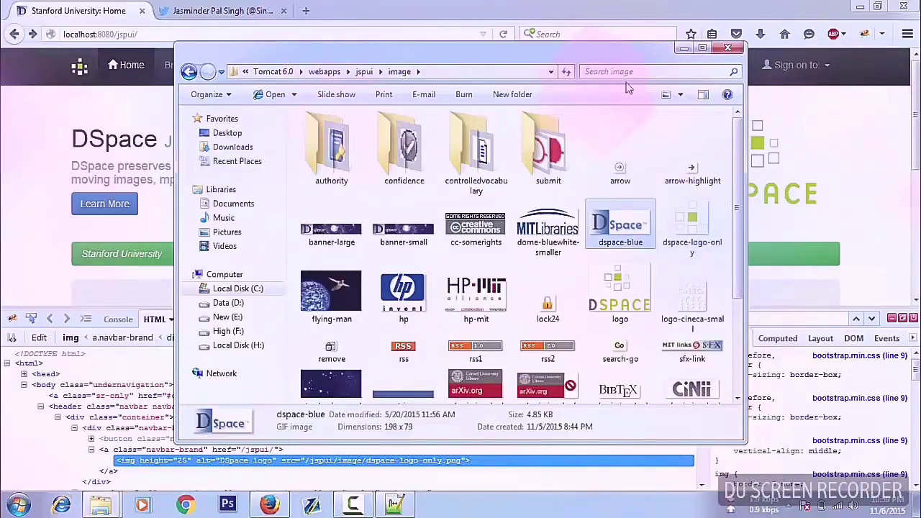
pyautogui.click(629, 244)
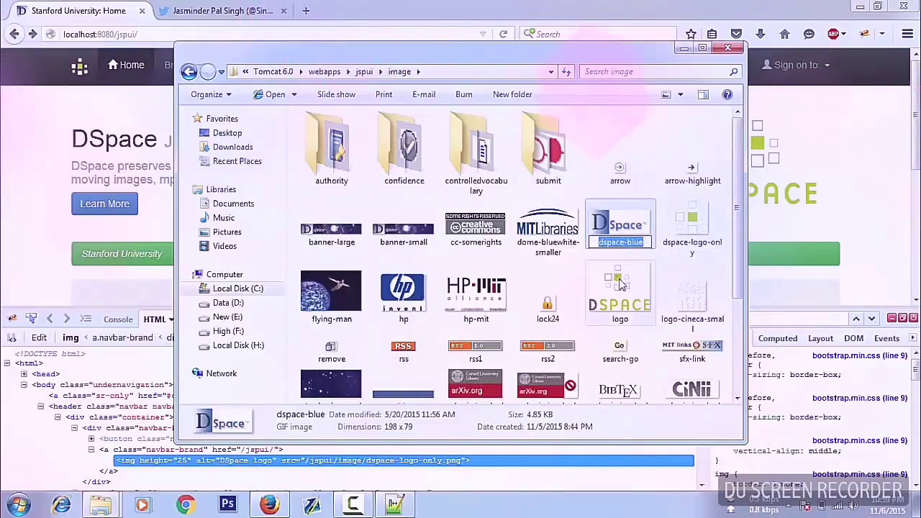
pyautogui.click(722, 245)
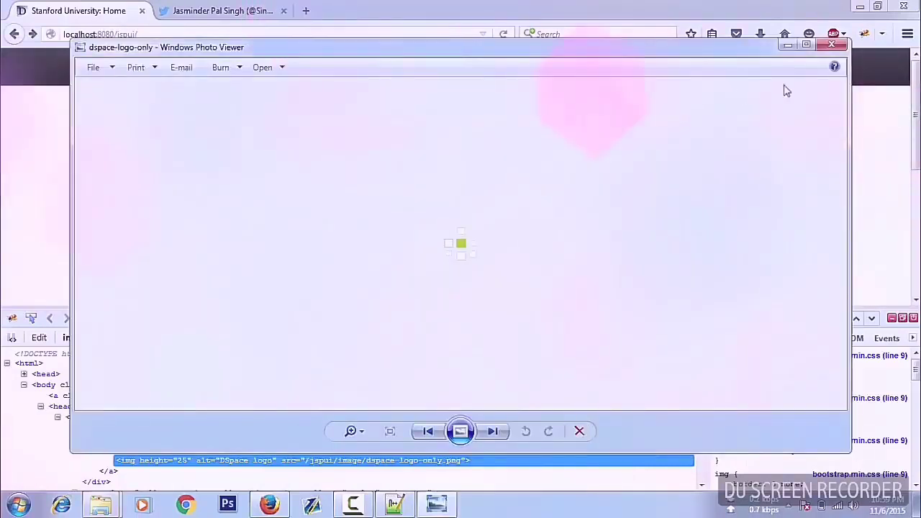
pyautogui.click(831, 47)
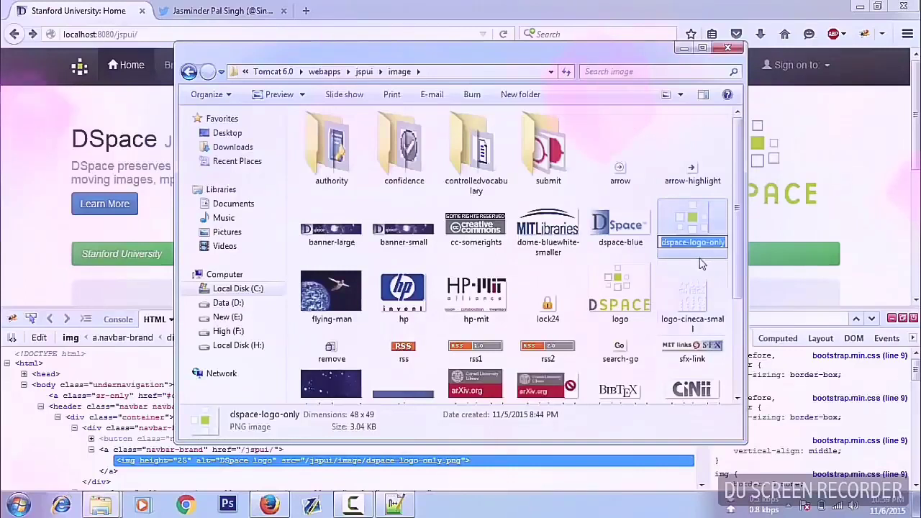